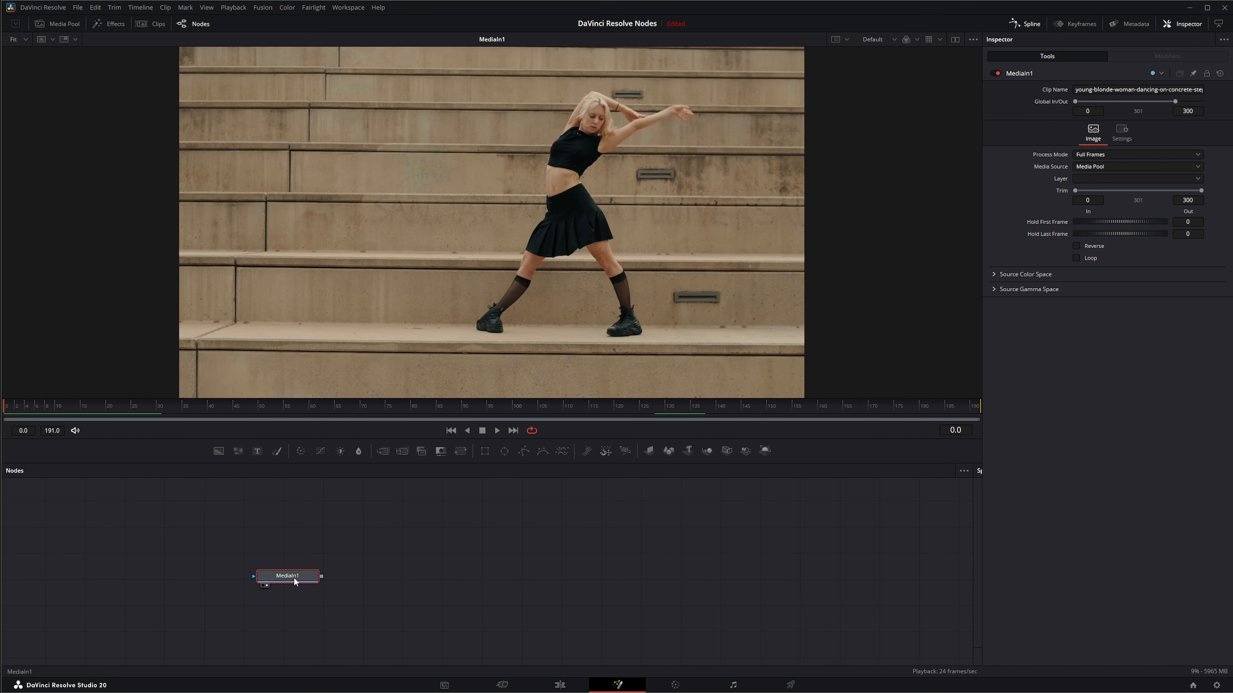
Add a Motion Trails node after the MediaIn1 node
key("shift+space")
type("mot")
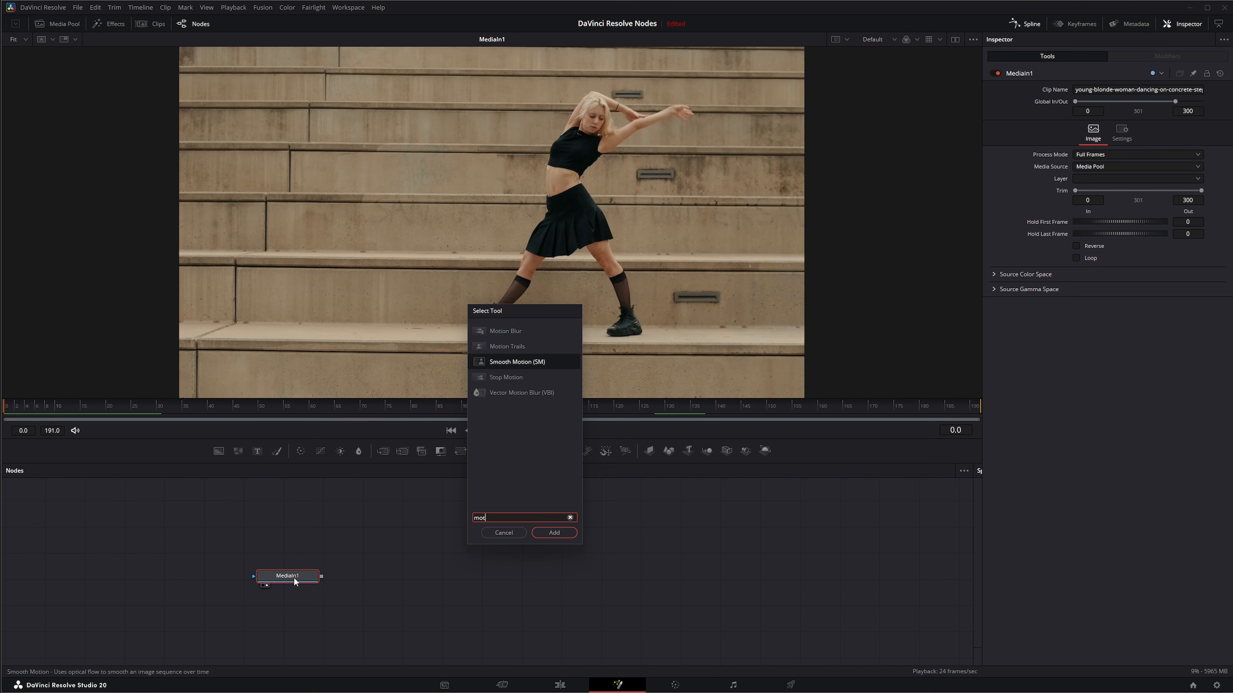
left_click(506, 346)
left_click(554, 532)
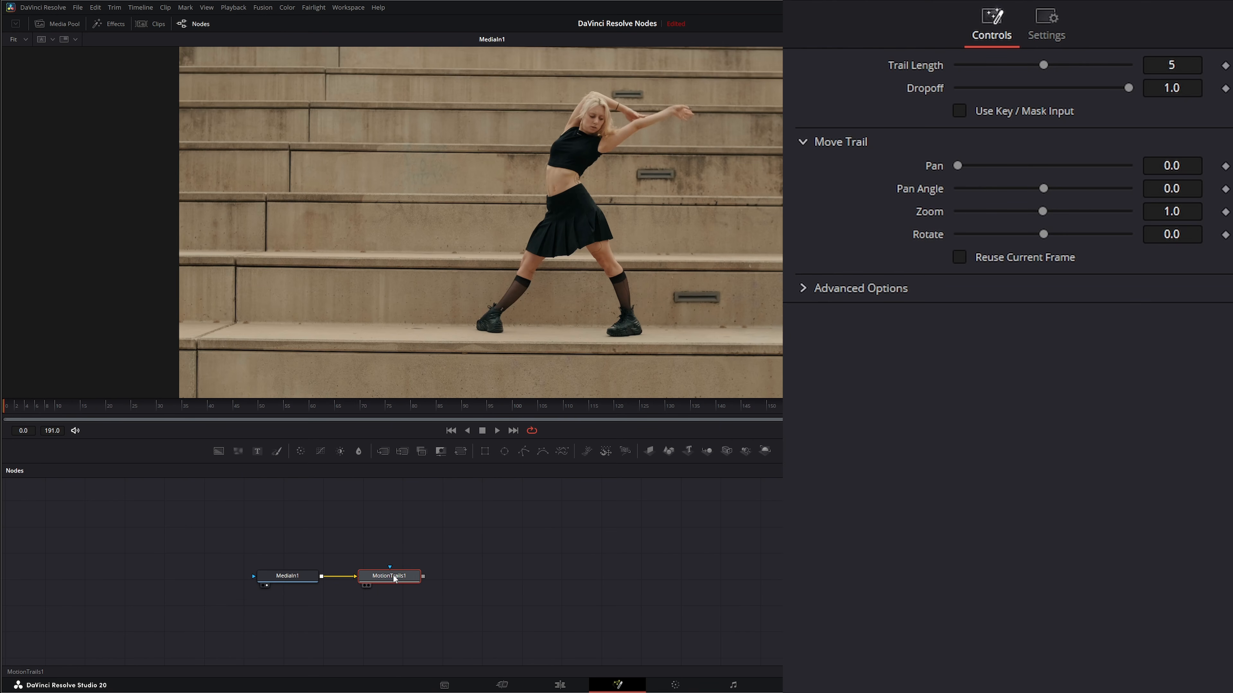
Show the Motion Trails result in the viewer and start playback
left_click_drag(394, 578, 391, 577)
key("1")
left_click(497, 431)
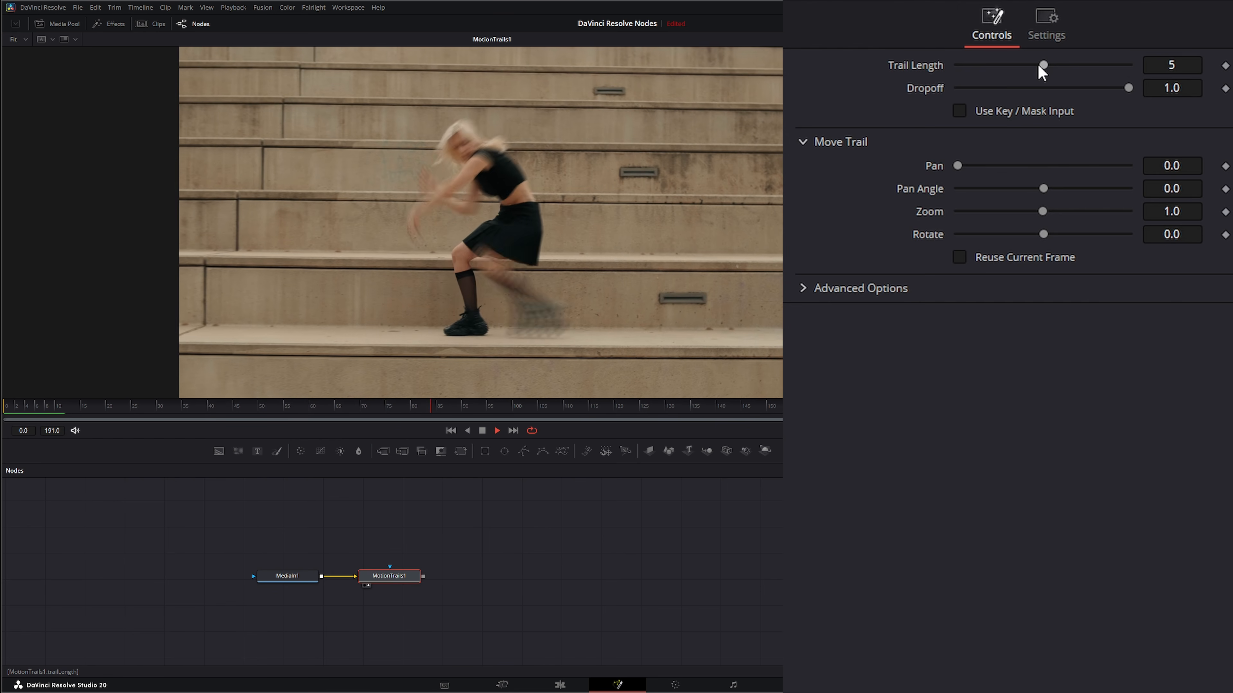
Lower the Trail Length to 1, stop playback and return to the first frame
left_click_drag(1042, 63, 973, 69)
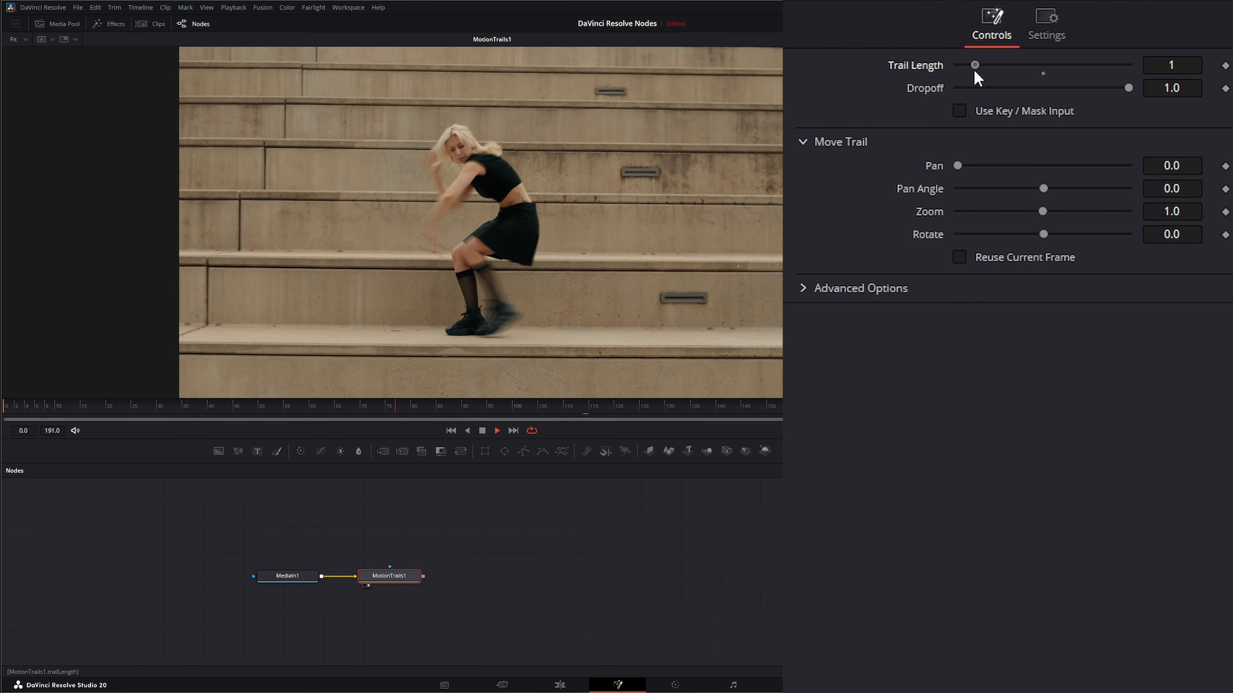
left_click(482, 432)
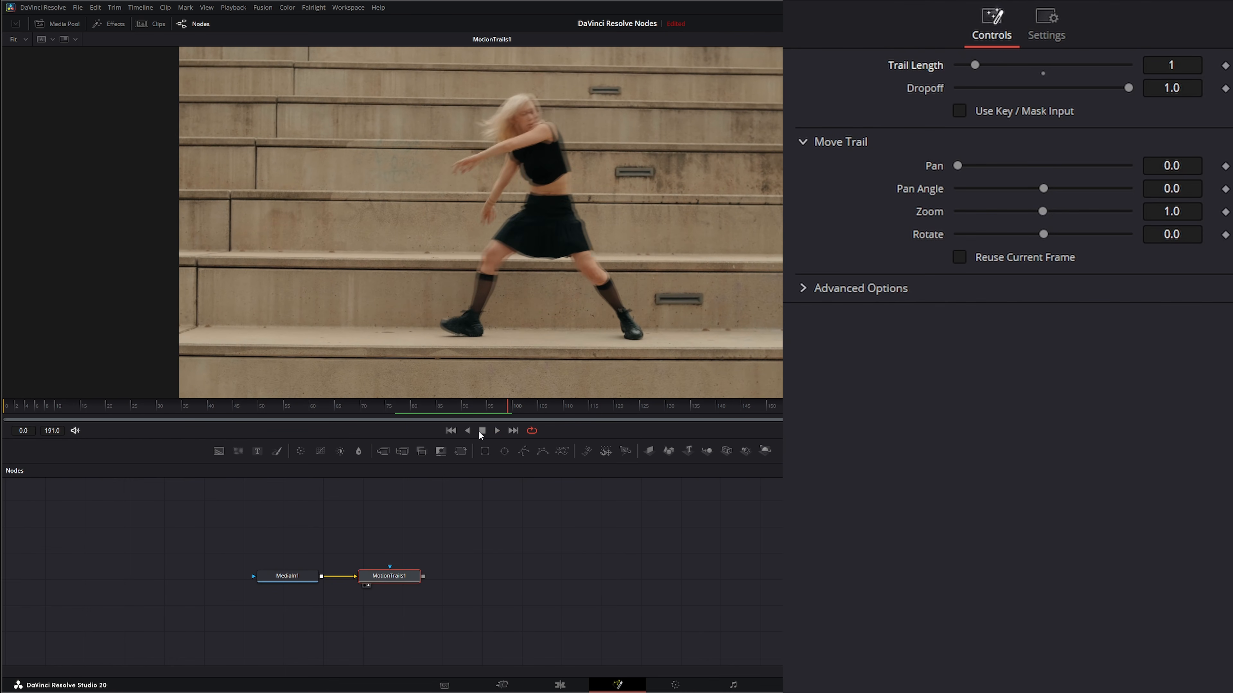
left_click(451, 431)
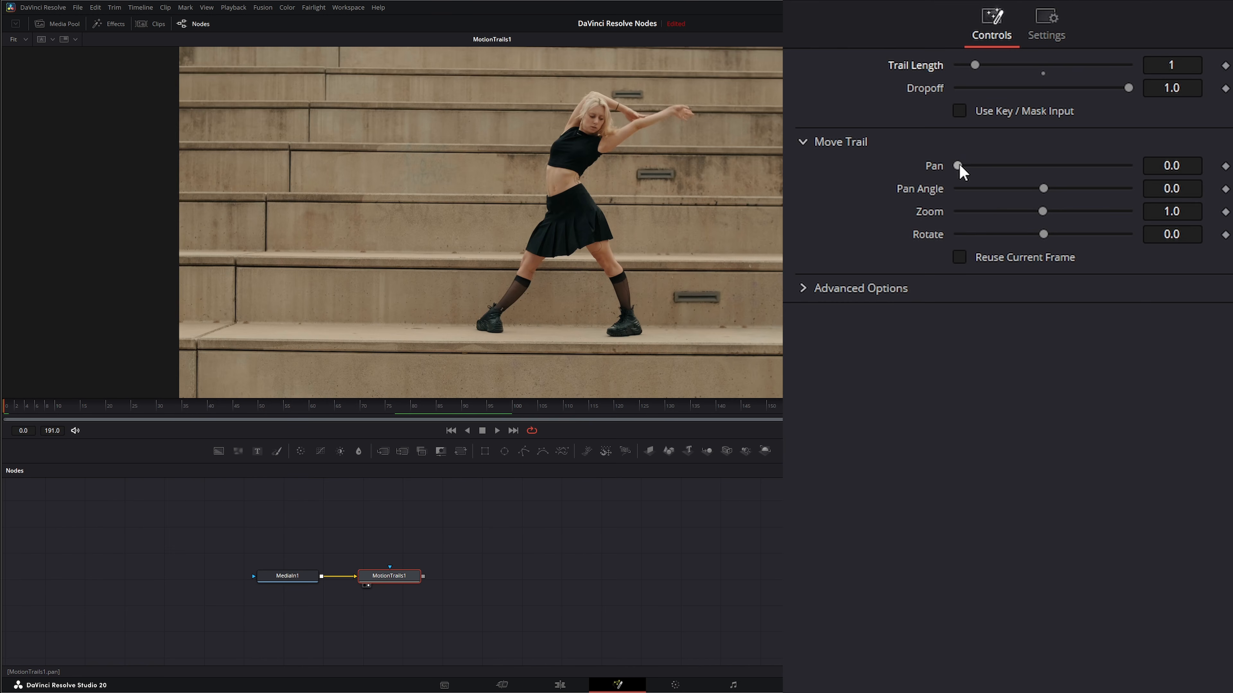
Set the Motion Trails Pan to about 0.1043 and the Trail Length to 5
left_click_drag(959, 165, 995, 166)
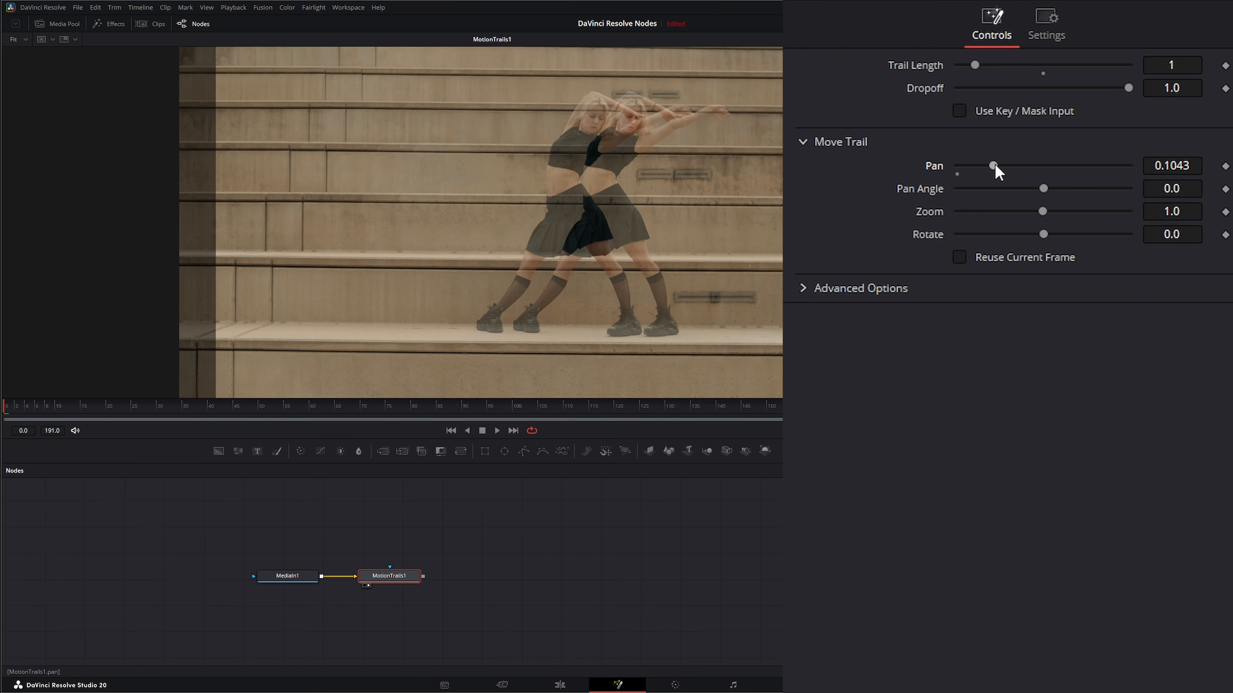
left_click_drag(974, 65, 962, 65)
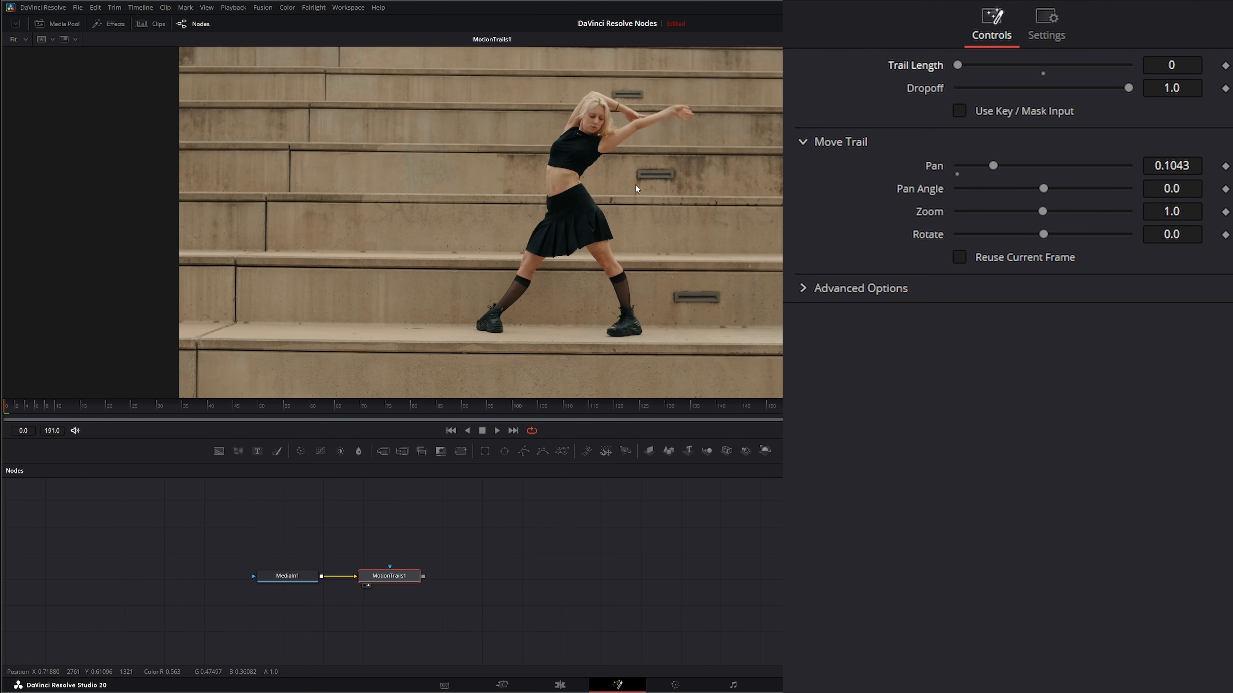
left_click_drag(957, 65, 1014, 70)
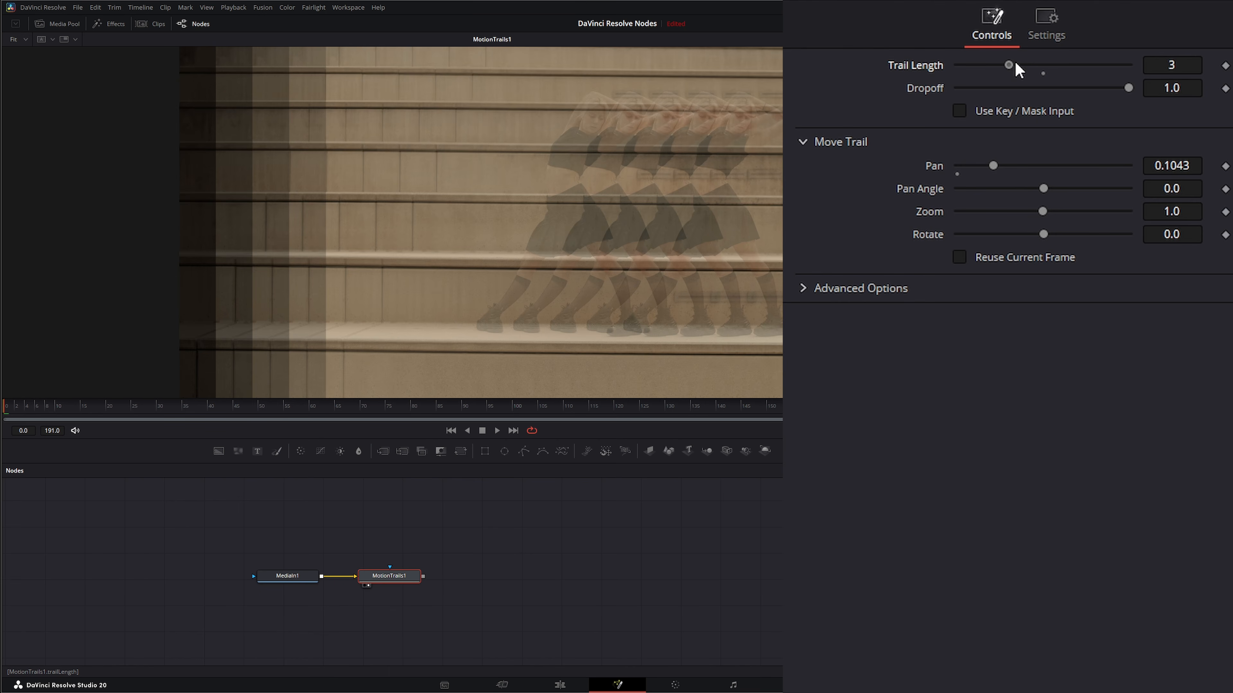
mouse_move(1016, 60)
left_mouse_down()
mouse_move(1112, 66)
mouse_move(991, 61)
mouse_move(1039, 65)
mouse_move(1006, 68)
mouse_move(1029, 68)
left_mouse_up()
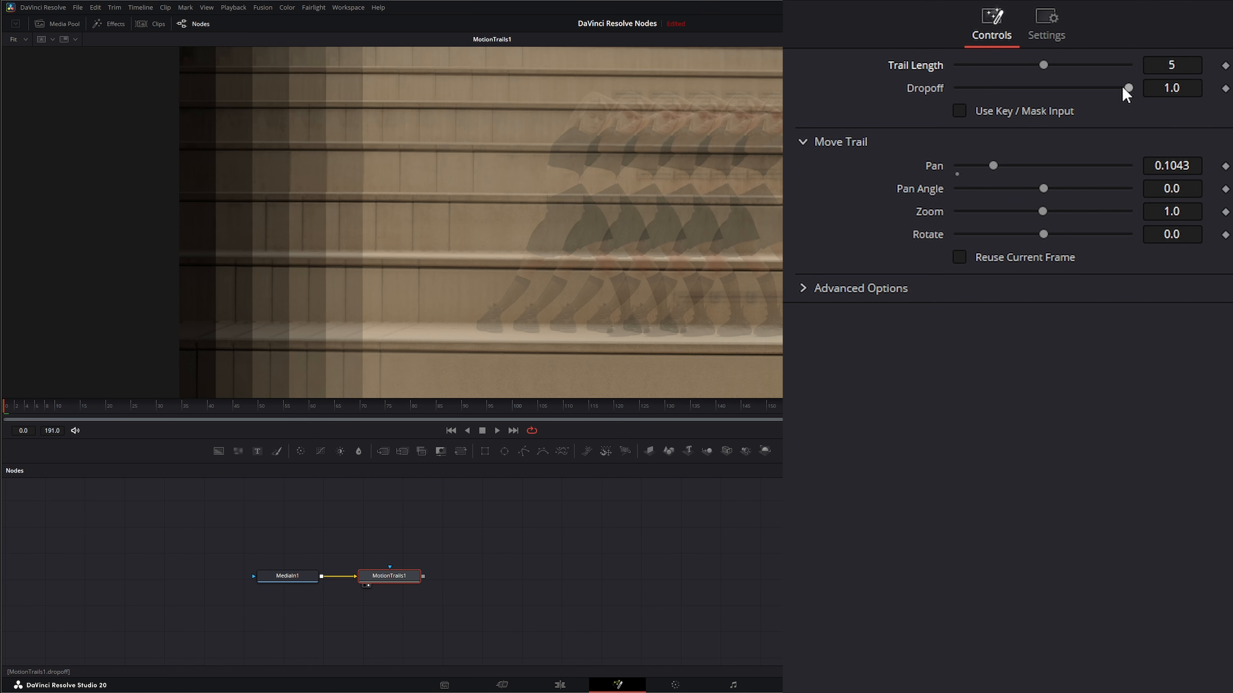
Set the Motion Trails Dropoff to about 0.417
left_click_drag(1129, 86, 1054, 105)
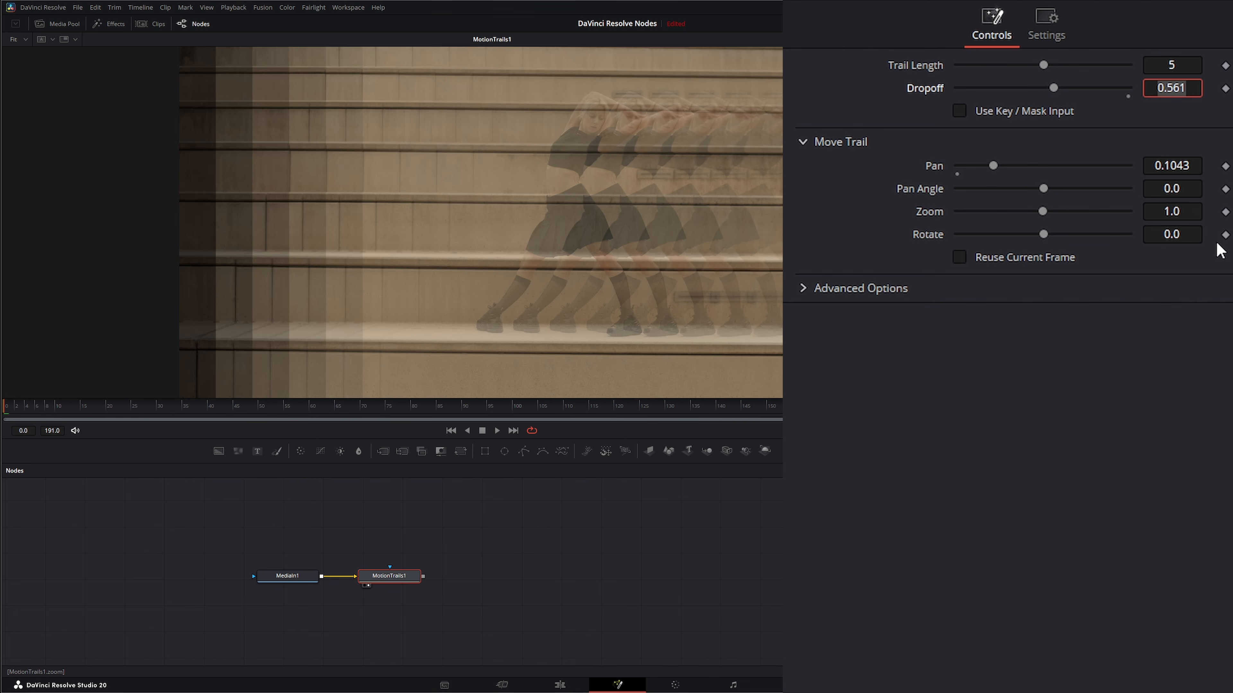
type(".5")
key("Tab")
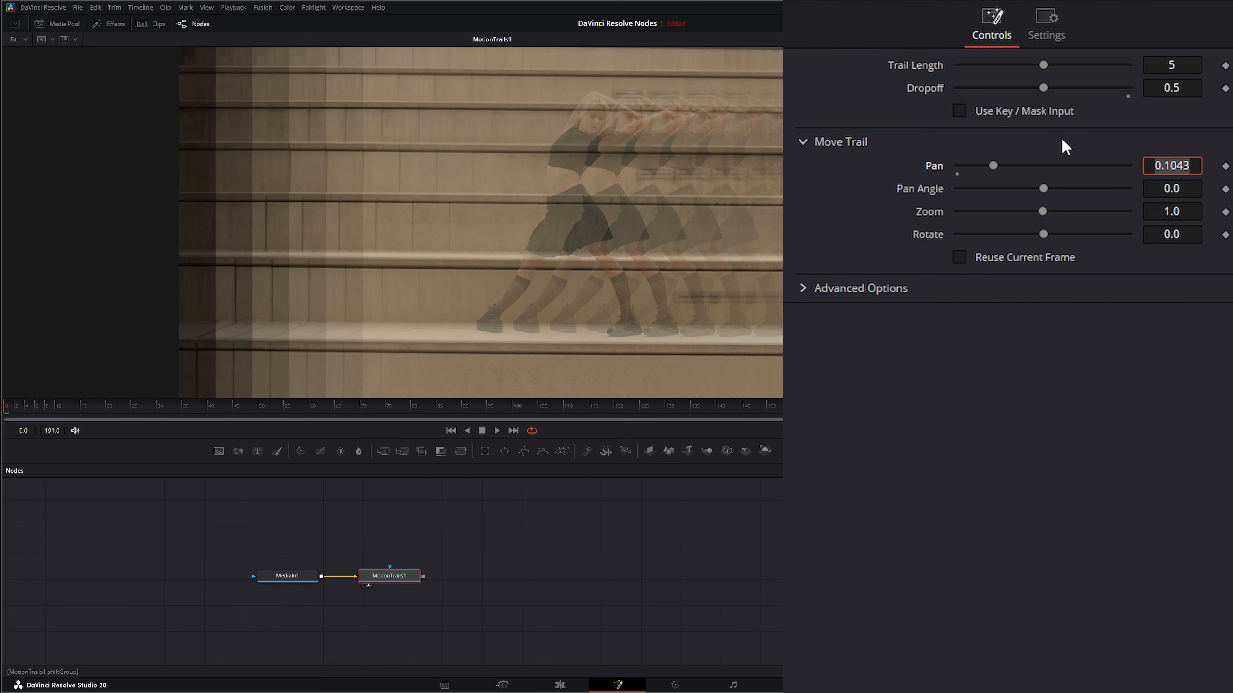
left_click(1044, 89)
left_click_drag(1044, 89, 1150, 88)
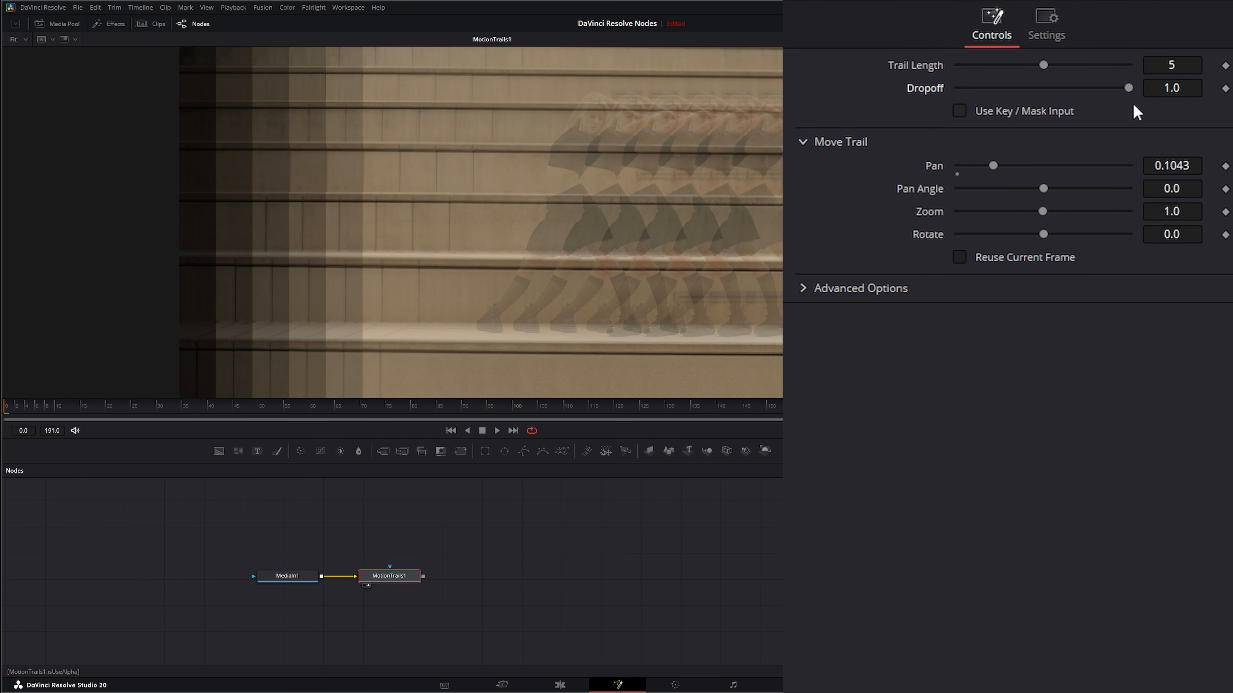
left_click_drag(1126, 86, 1022, 78)
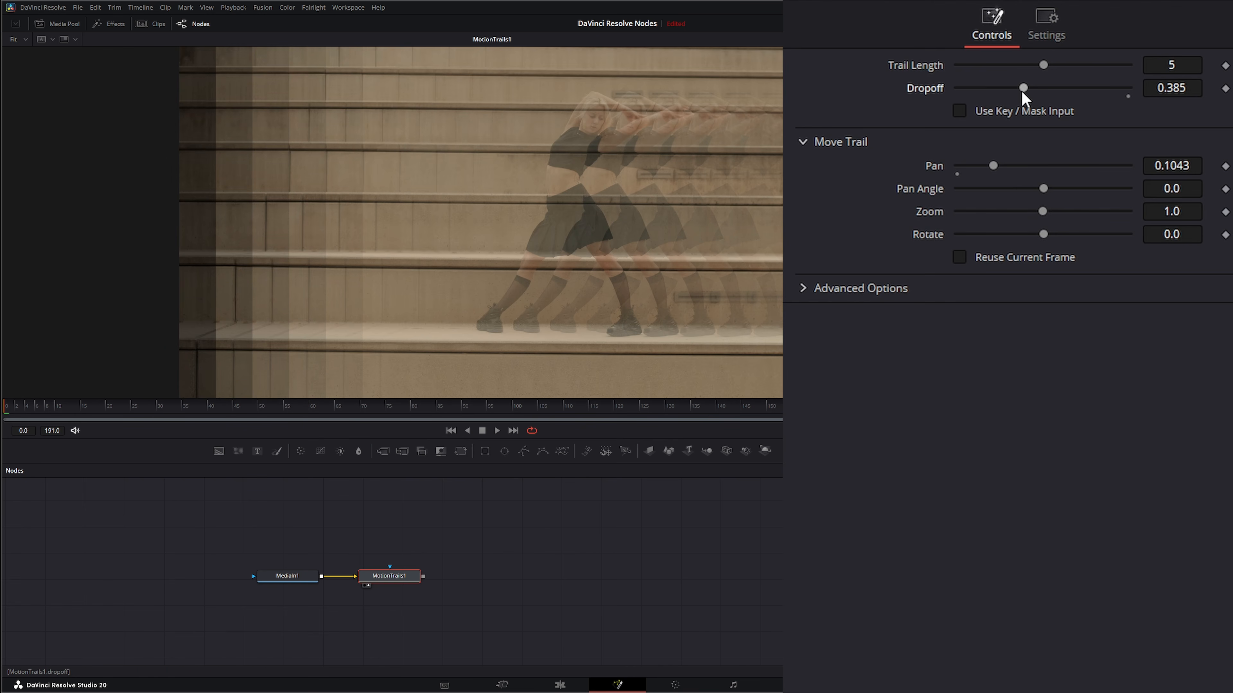
left_click_drag(1023, 90, 1029, 89)
Move the Motion Trails node further right and toggle Use Key / Mask Input on and off
left_click_drag(394, 583, 464, 578)
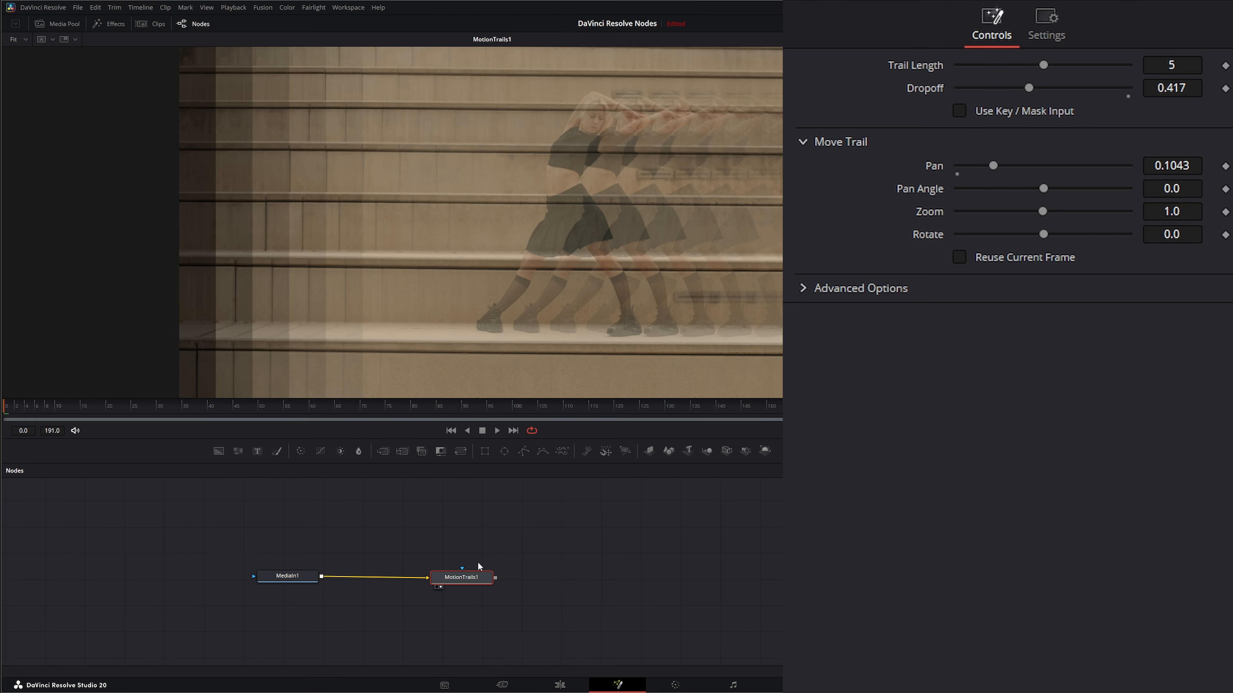
left_click(960, 113)
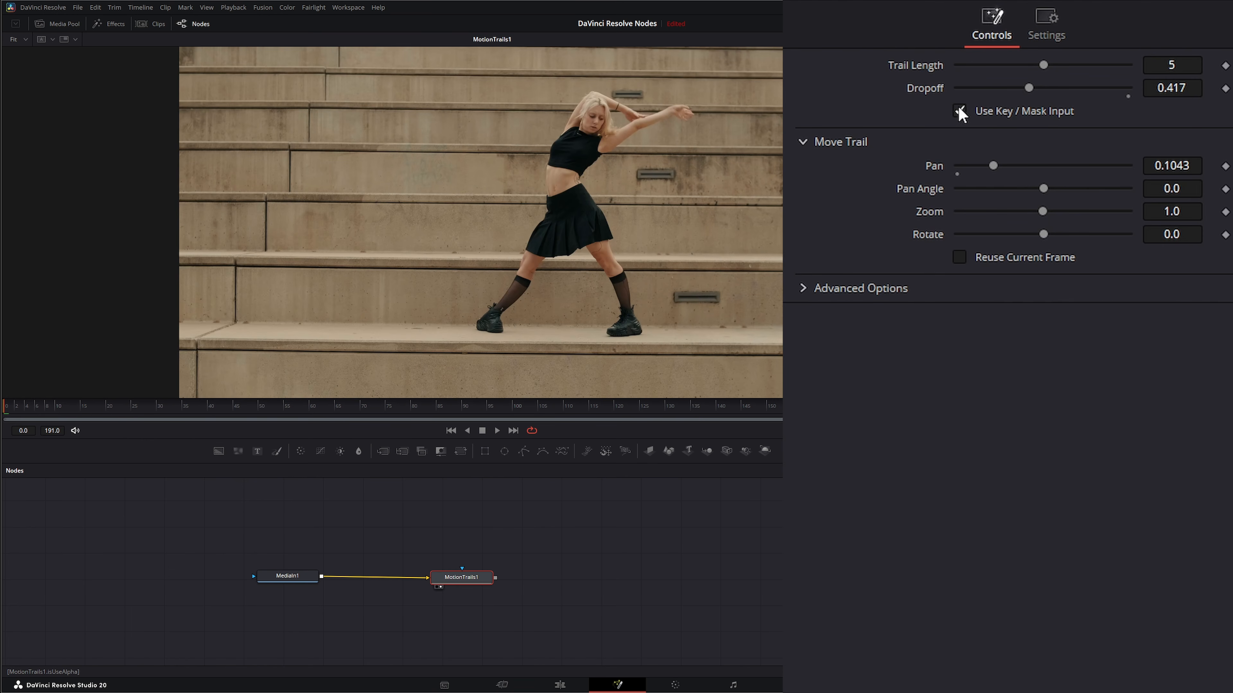
left_click_drag(429, 521, 518, 611)
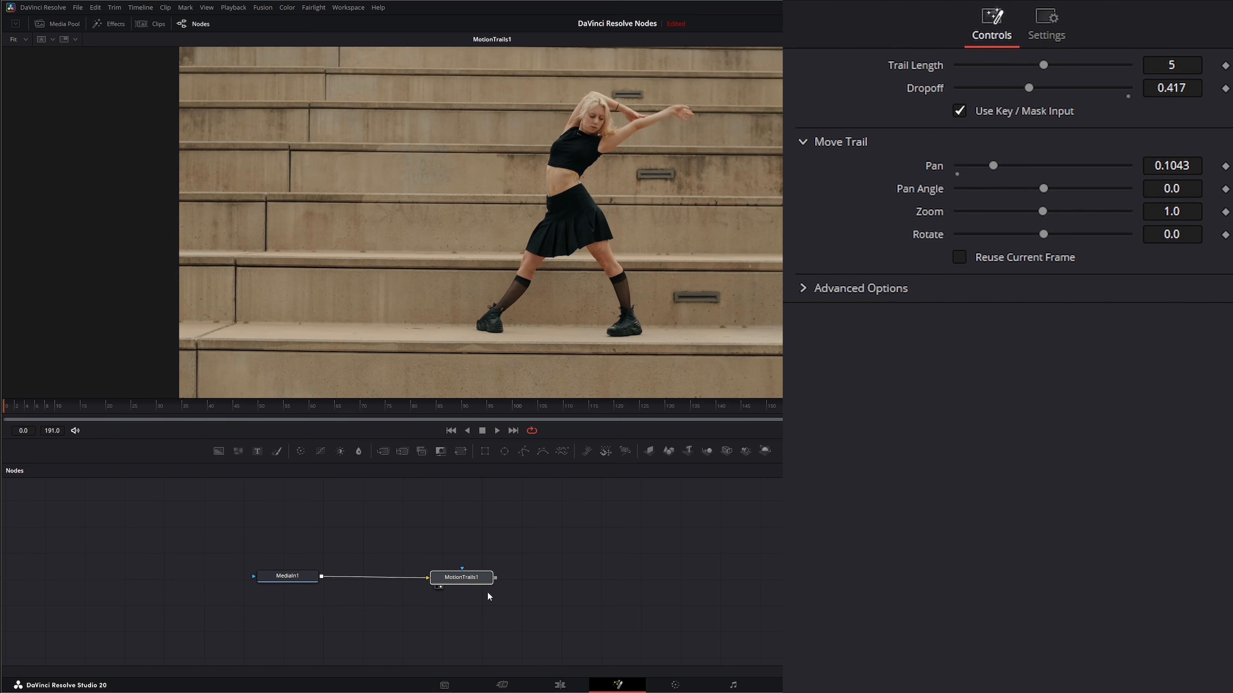
left_click_drag(466, 569, 443, 543)
left_click(959, 110)
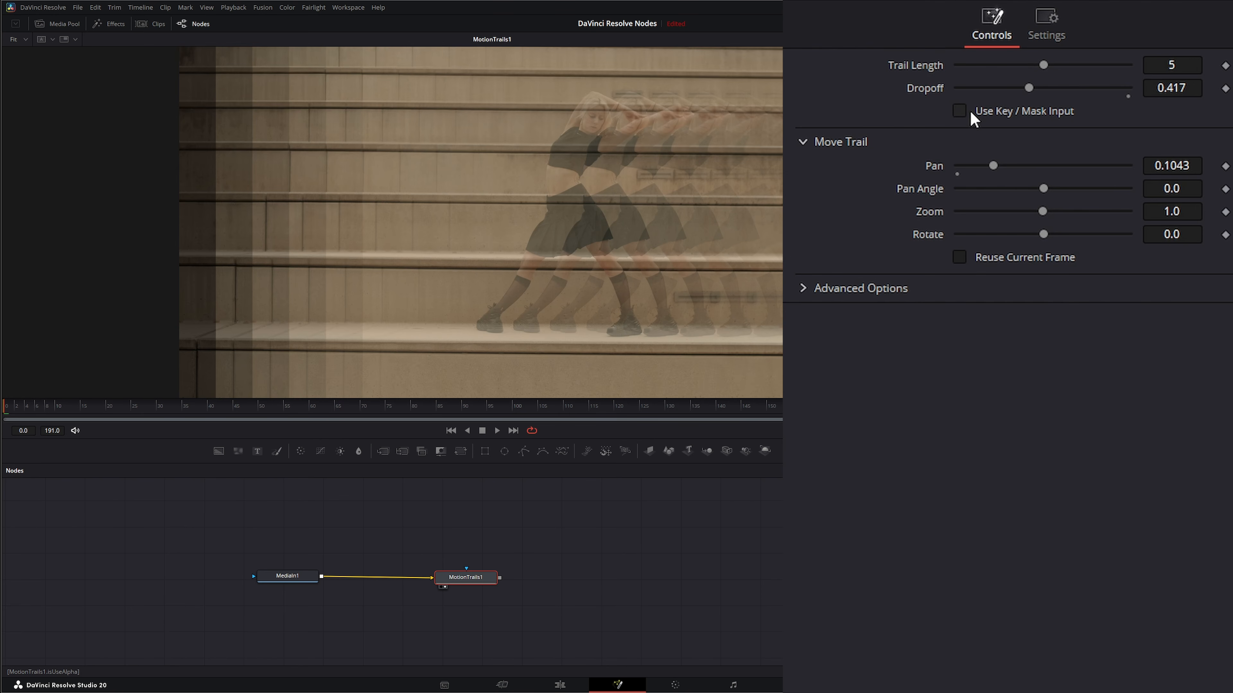
Try masking the Motion Trails node with an Ellipse mask, then delete the ellipse
left_click_drag(504, 451, 467, 568)
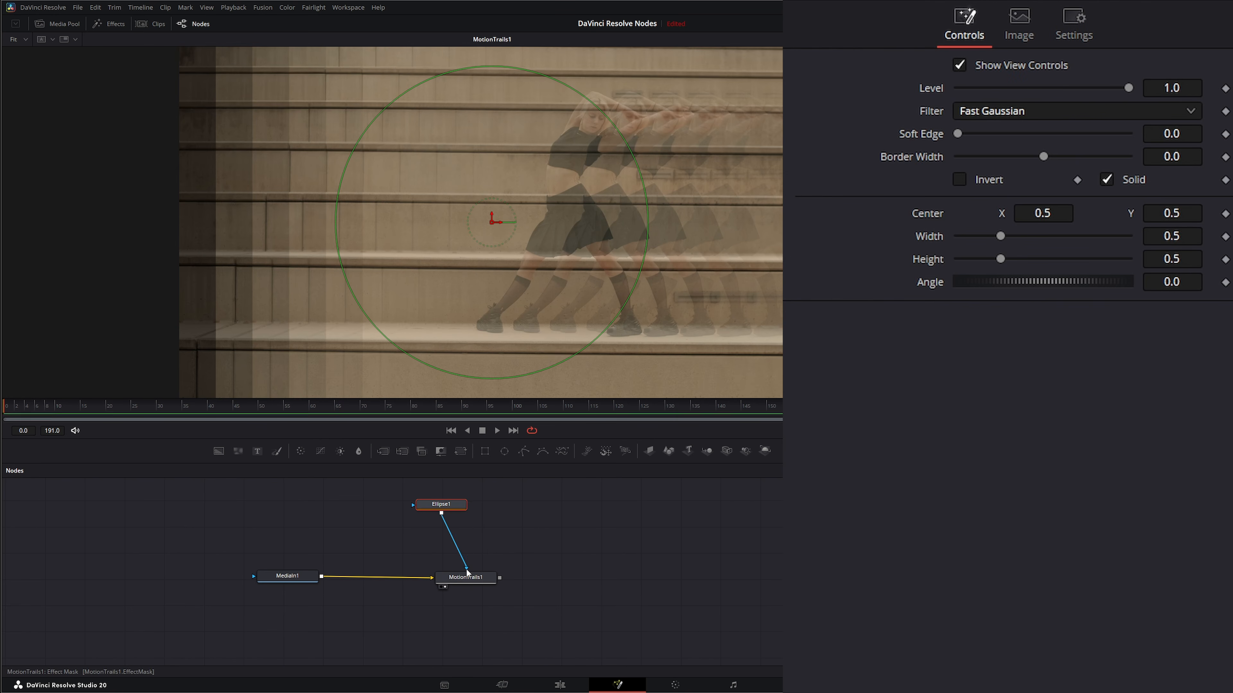
mouse_move(491, 222)
left_mouse_down()
mouse_move(450, 202)
mouse_move(455, 254)
mouse_move(438, 221)
mouse_move(392, 187)
mouse_move(376, 210)
mouse_move(427, 241)
mouse_move(376, 195)
mouse_move(329, 199)
mouse_move(669, 199)
mouse_move(368, 233)
mouse_move(475, 233)
left_mouse_up()
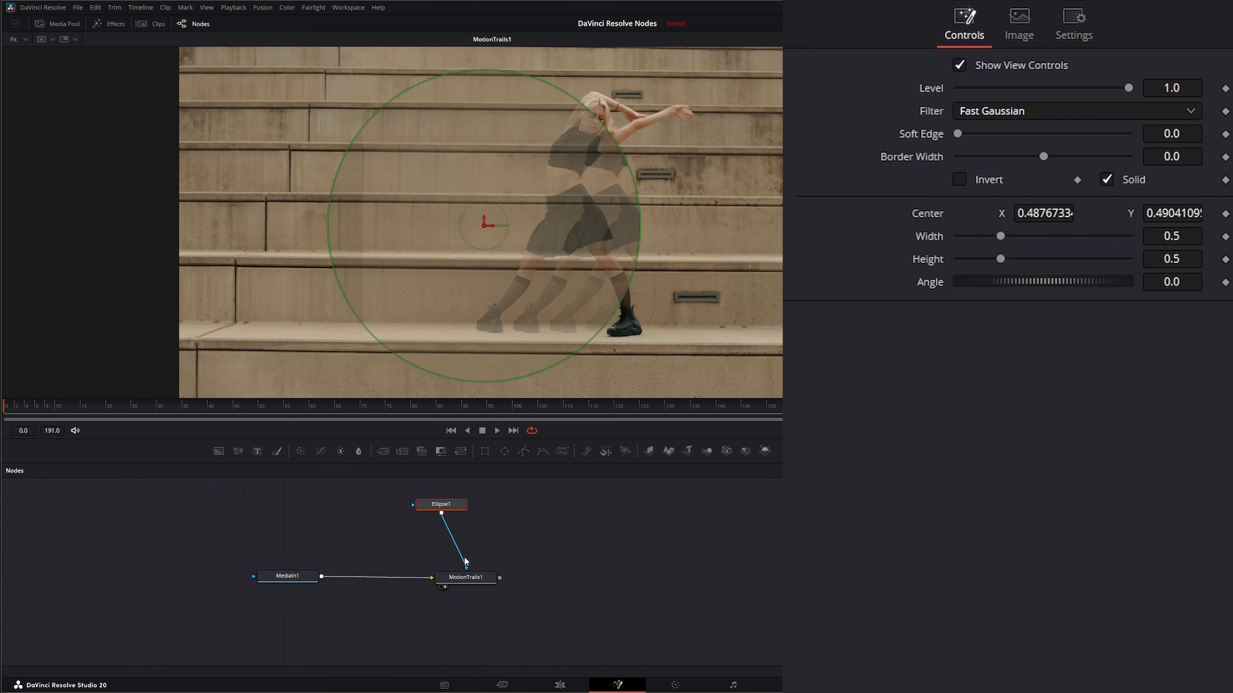
left_click_drag(378, 489, 526, 538)
key("Delete")
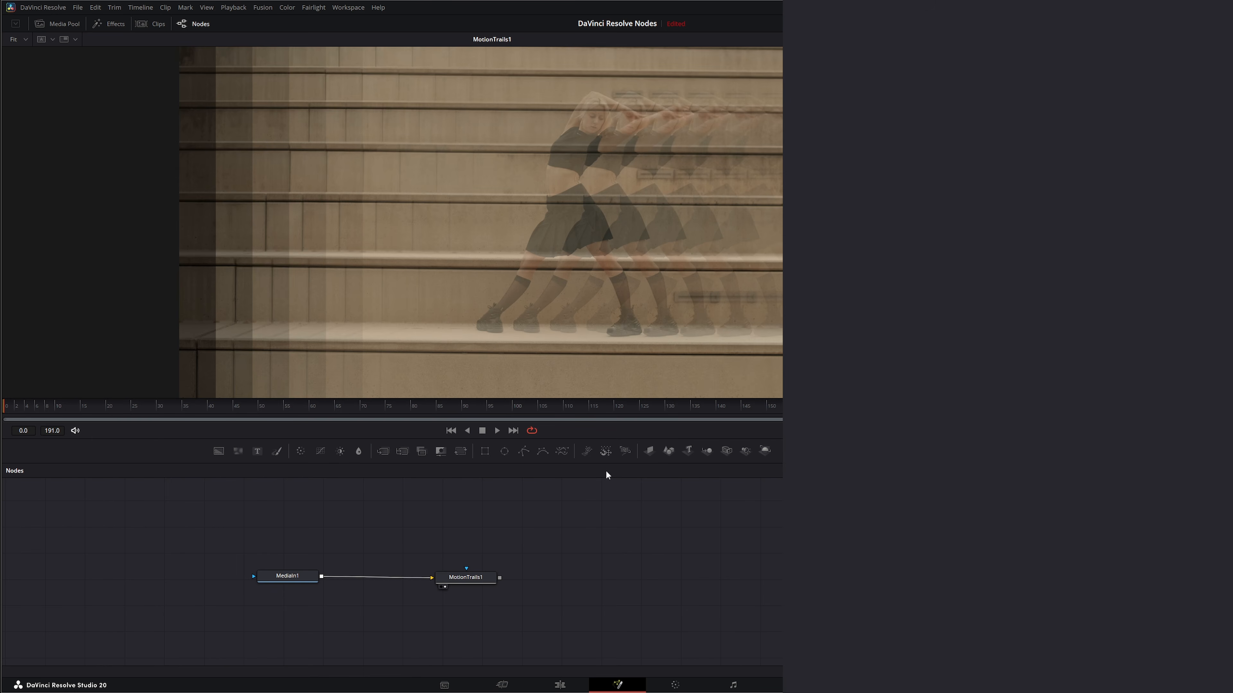
Add a Bitmap node to the flow
left_click(468, 578)
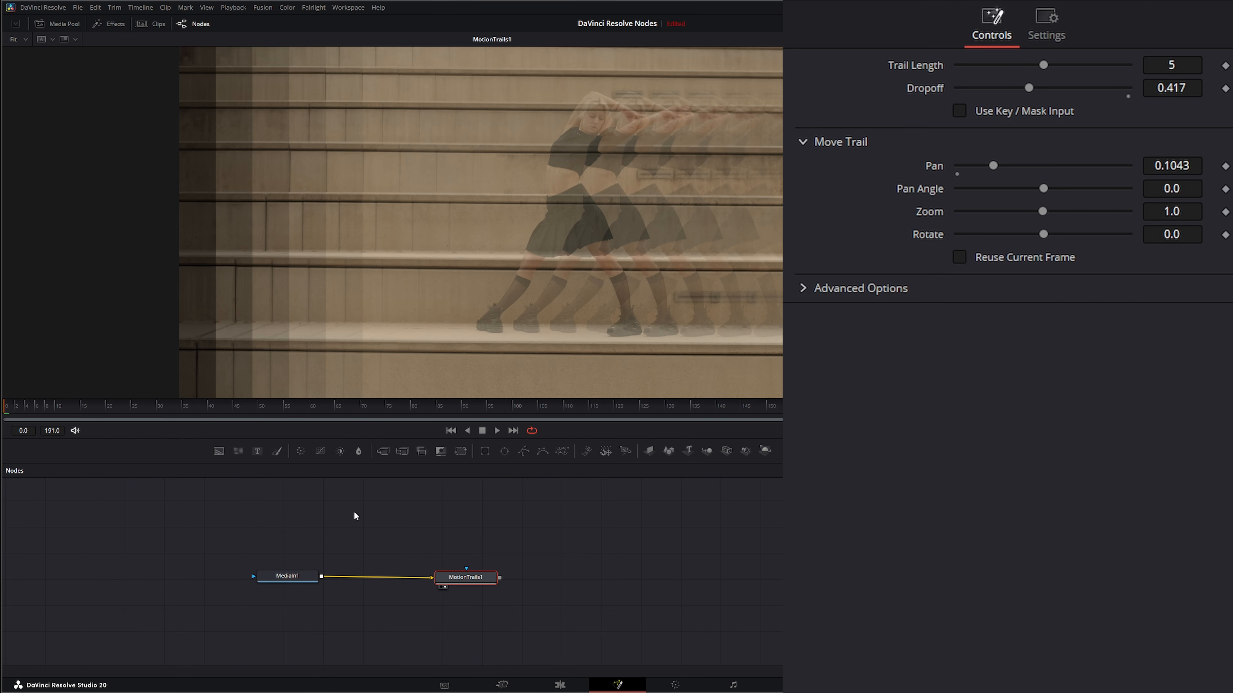
left_click(288, 576)
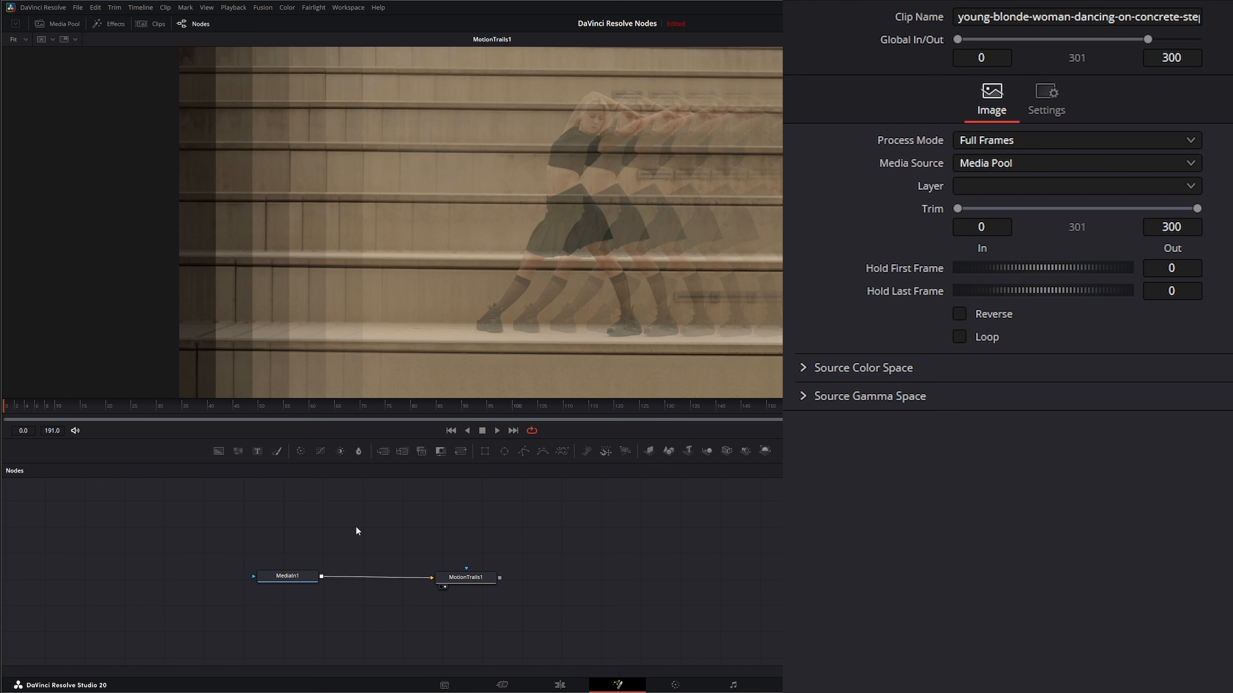
key("shift+space")
type("bit")
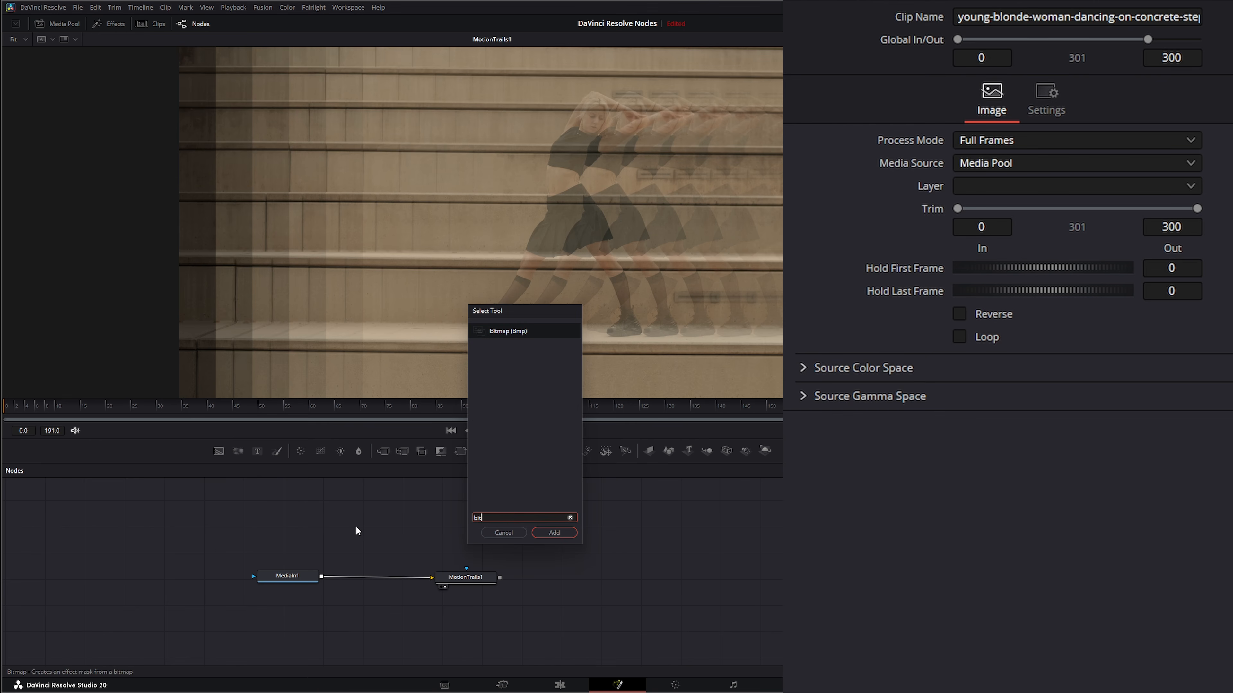
key("Return")
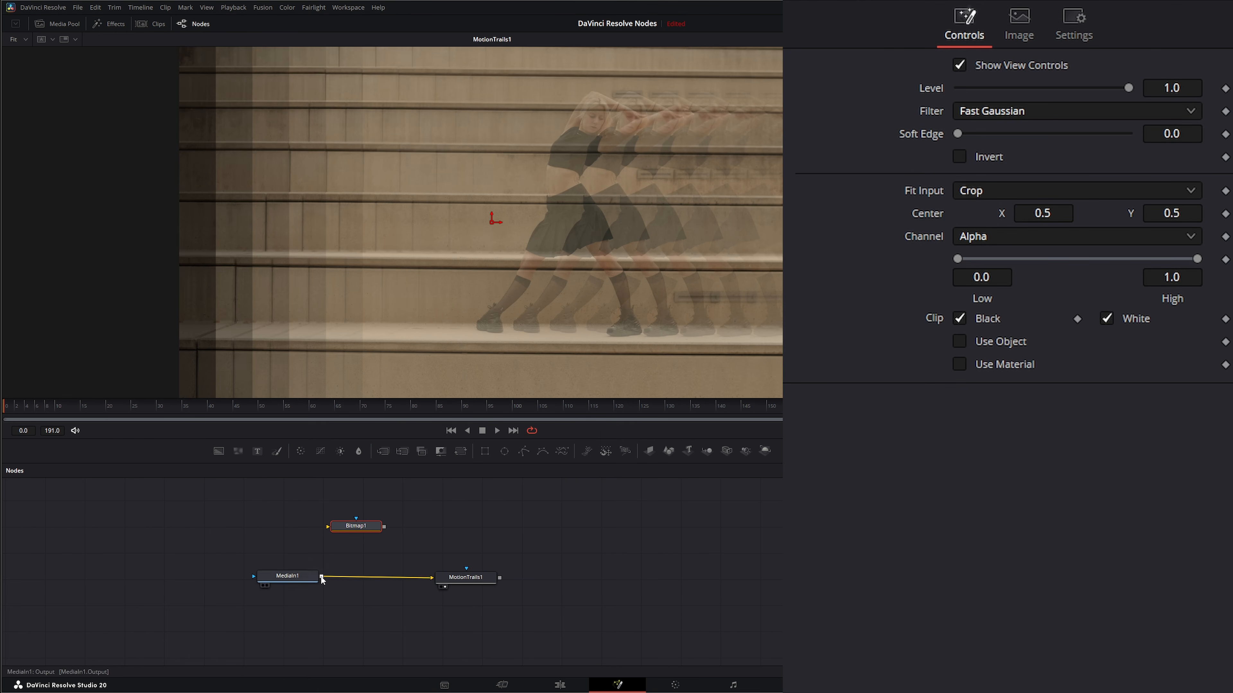
Feed MediaIn1 into the Bitmap node, view it, and set its Channel to Luminance
left_click_drag(322, 576, 350, 528)
key("1")
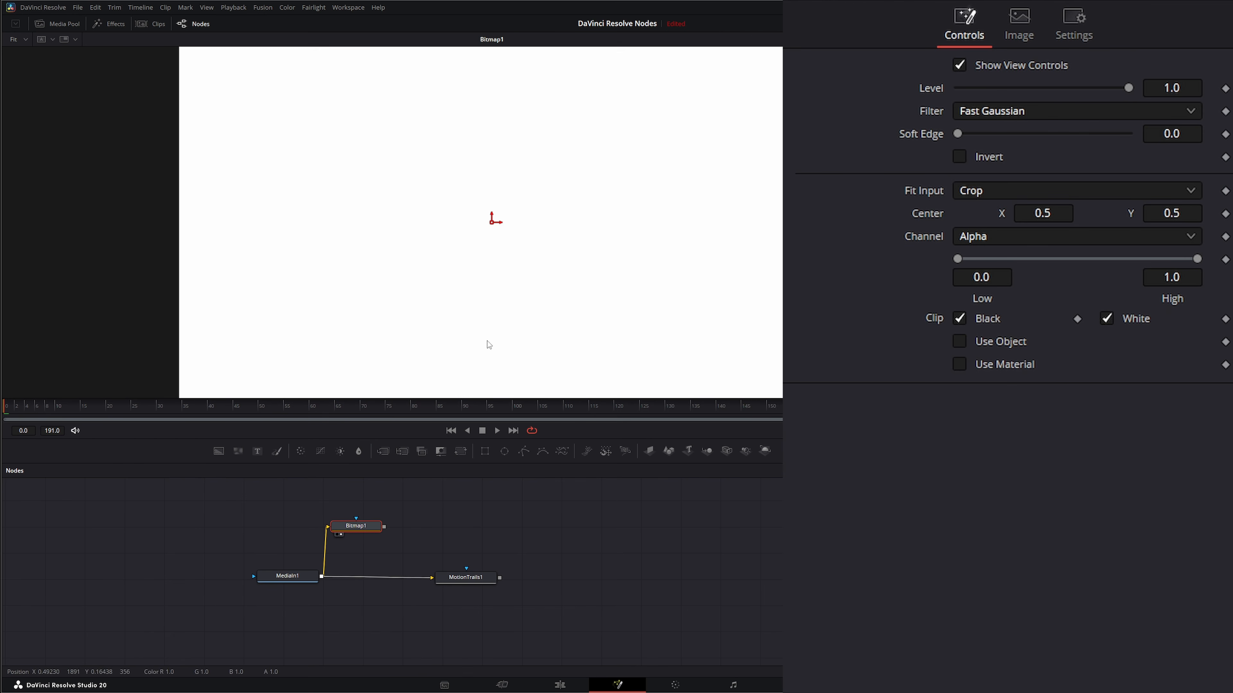
left_click(973, 237)
left_click(1023, 363)
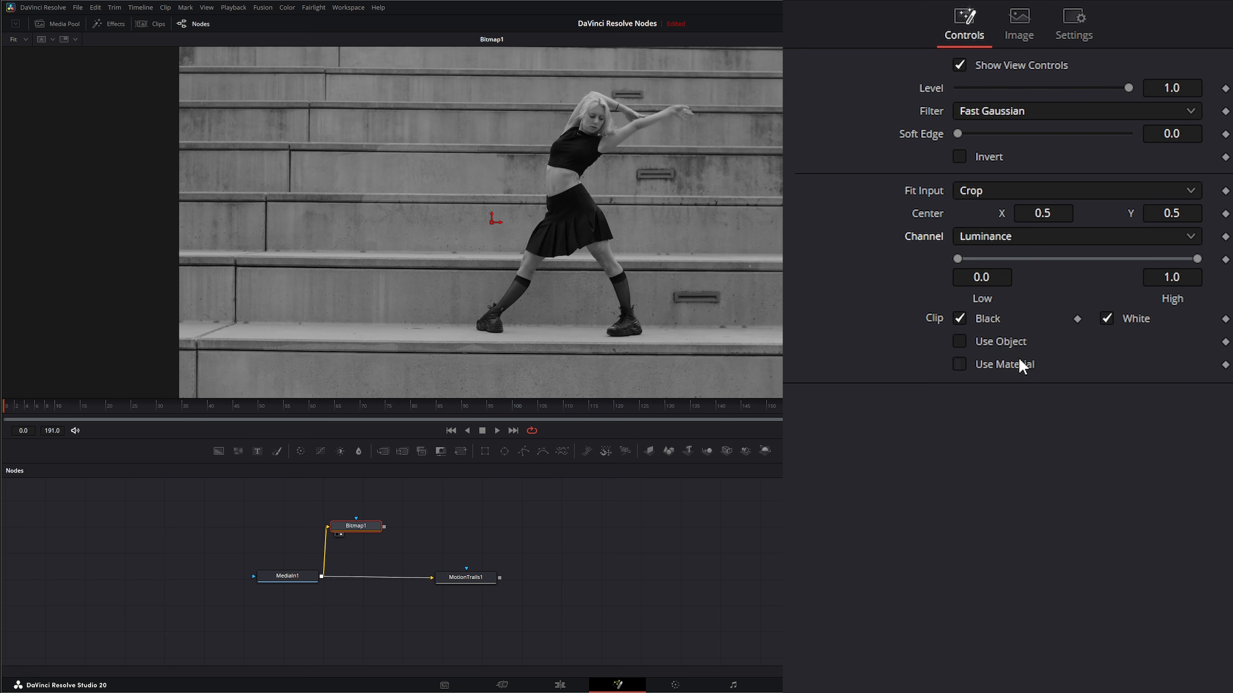
Set the Bitmap Low and High thresholds to 0.176 and enable Invert
left_click_drag(1198, 259, 1001, 256)
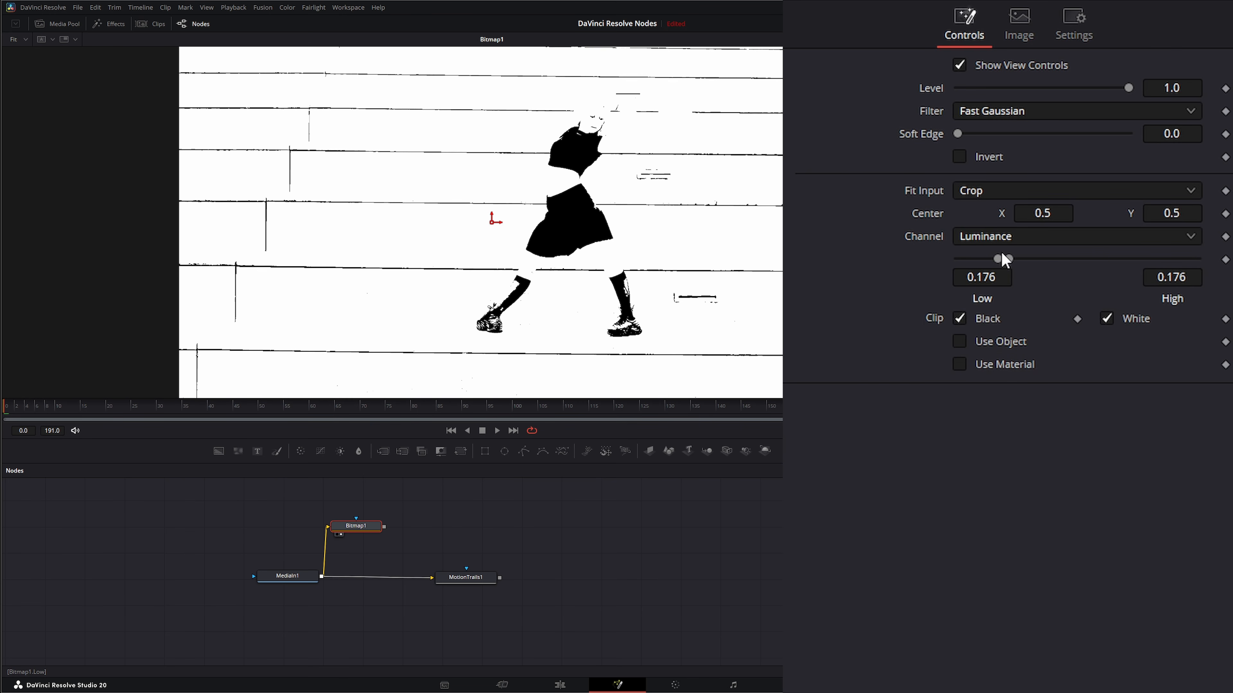
left_click(959, 156)
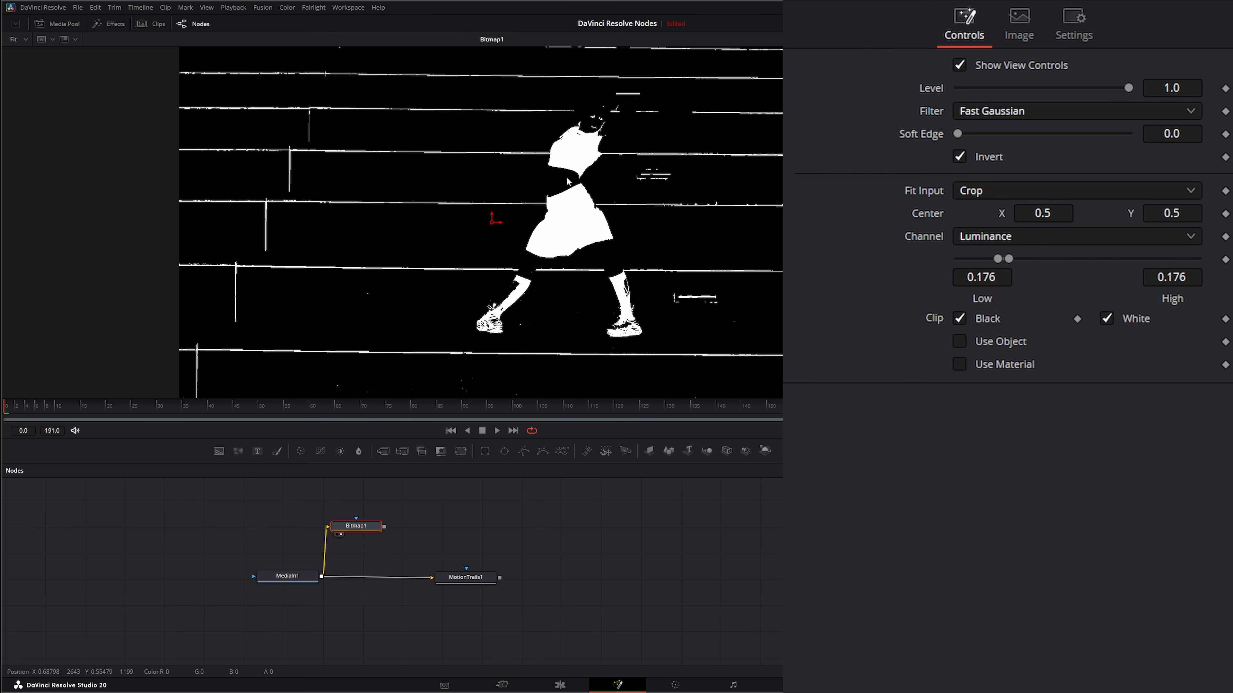
Add a Channel Booleans node
left_click(443, 532)
key("shift+space")
type("bit")
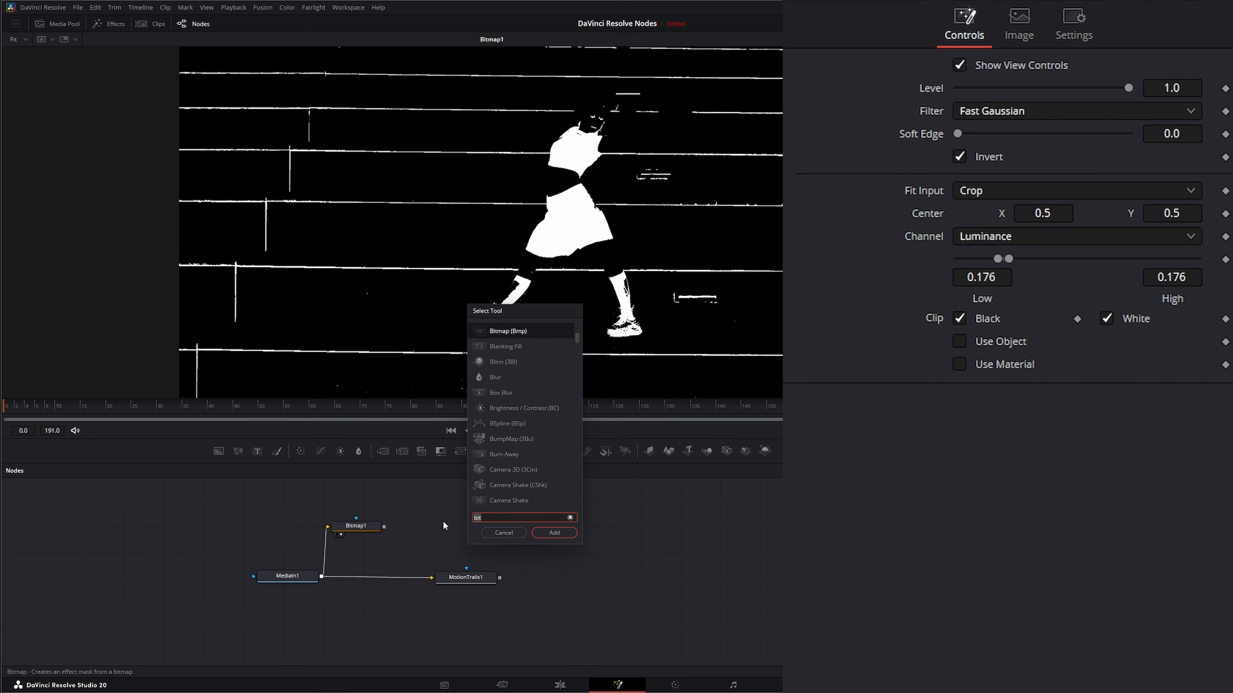
key("BackSpace")
key("BackSpace")
key("BackSpace")
type("chan")
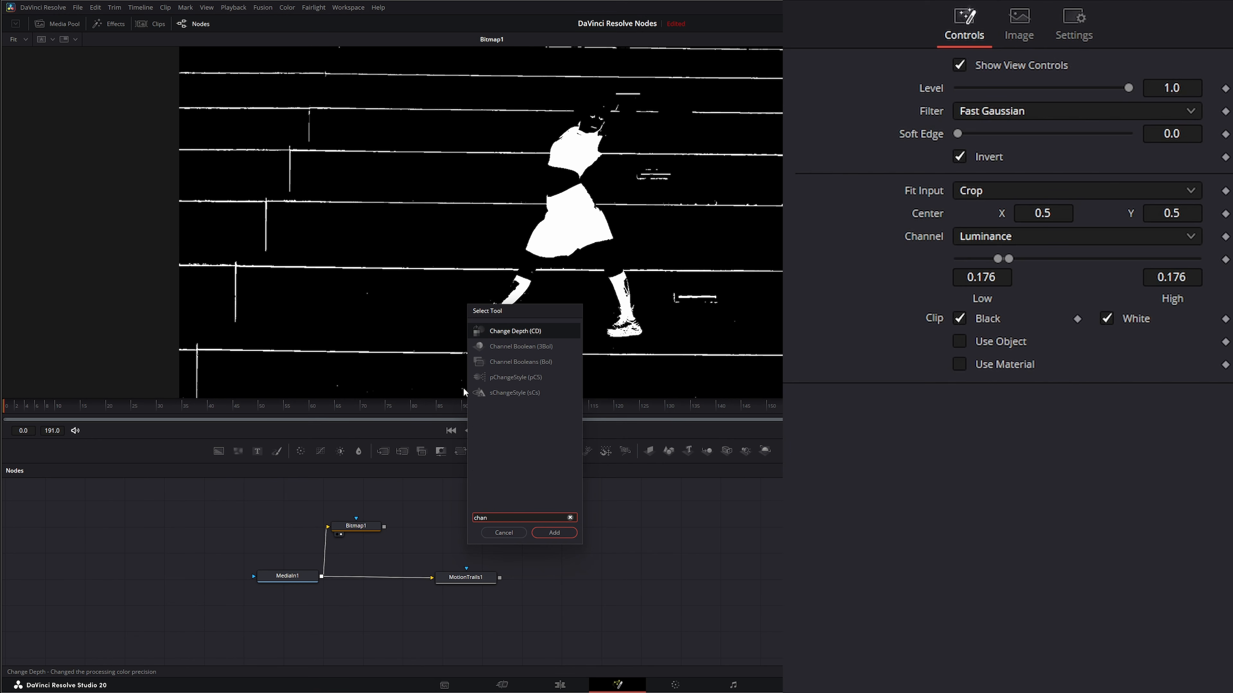
left_click(509, 362)
left_click(554, 533)
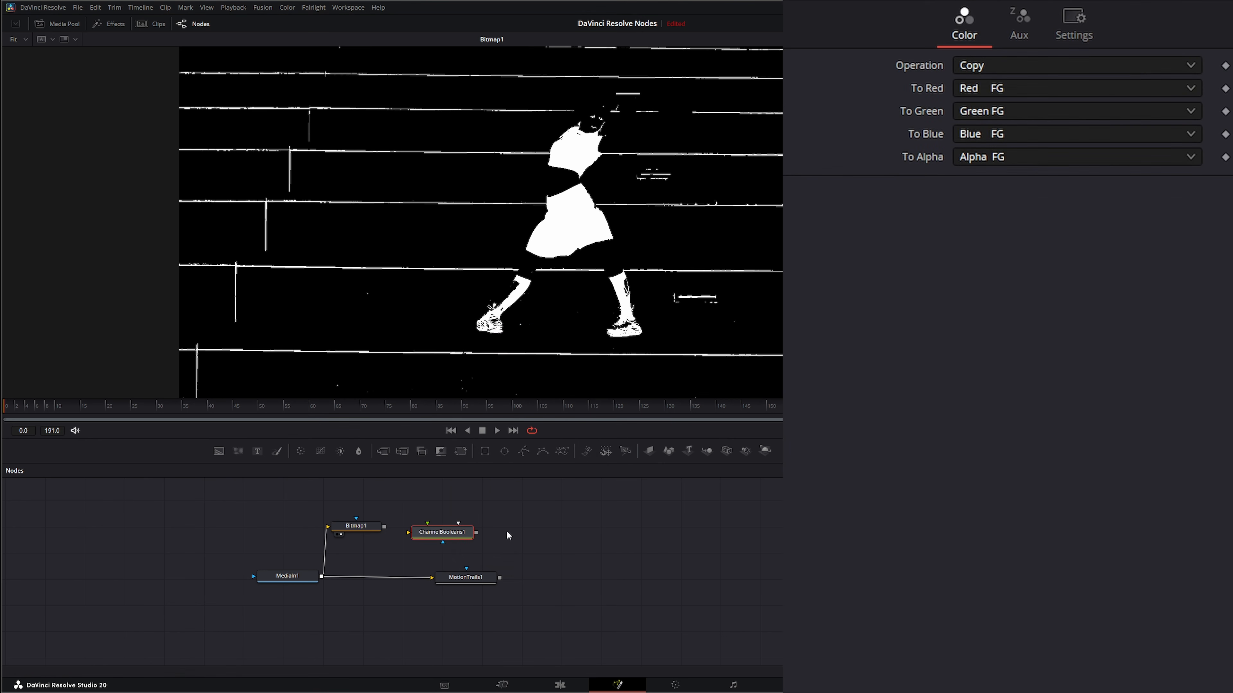
Insert Channel Booleans between MediaIn1 and Motion Trails and connect the Bitmap output to it
left_click_drag(451, 533, 389, 579)
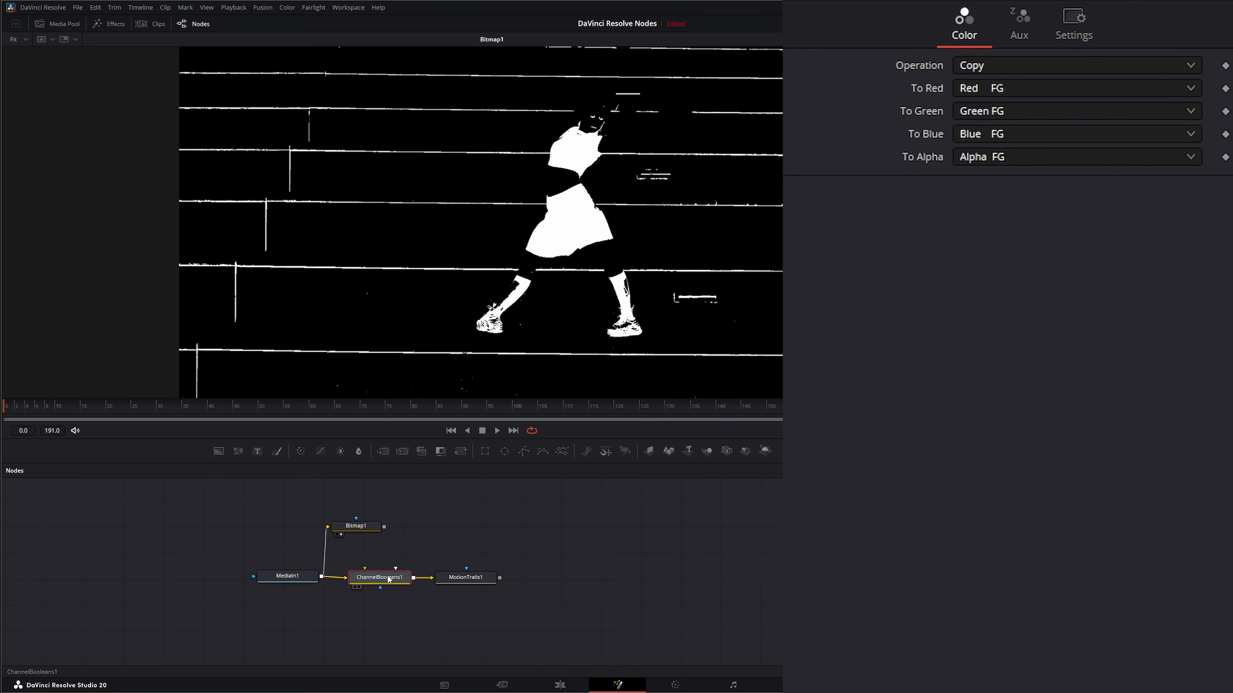
left_click_drag(383, 526, 410, 289)
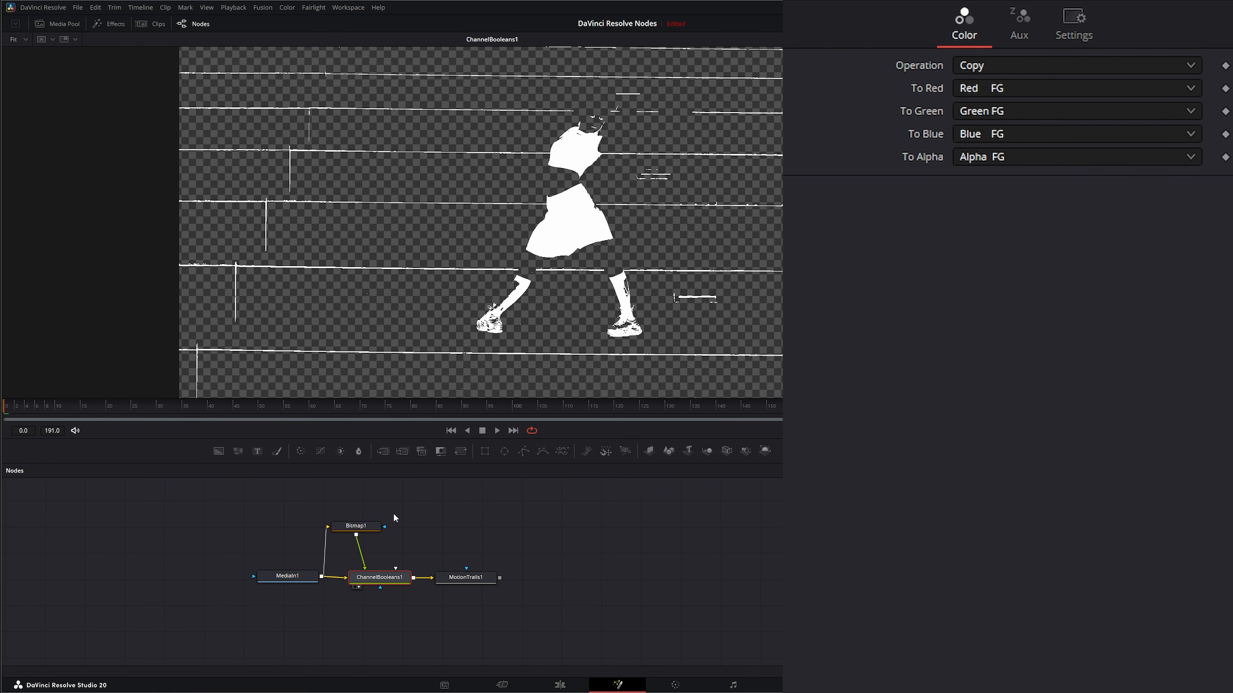
Set the Channel Booleans To Red channel to Red BG
left_click(979, 91)
left_click(1022, 211)
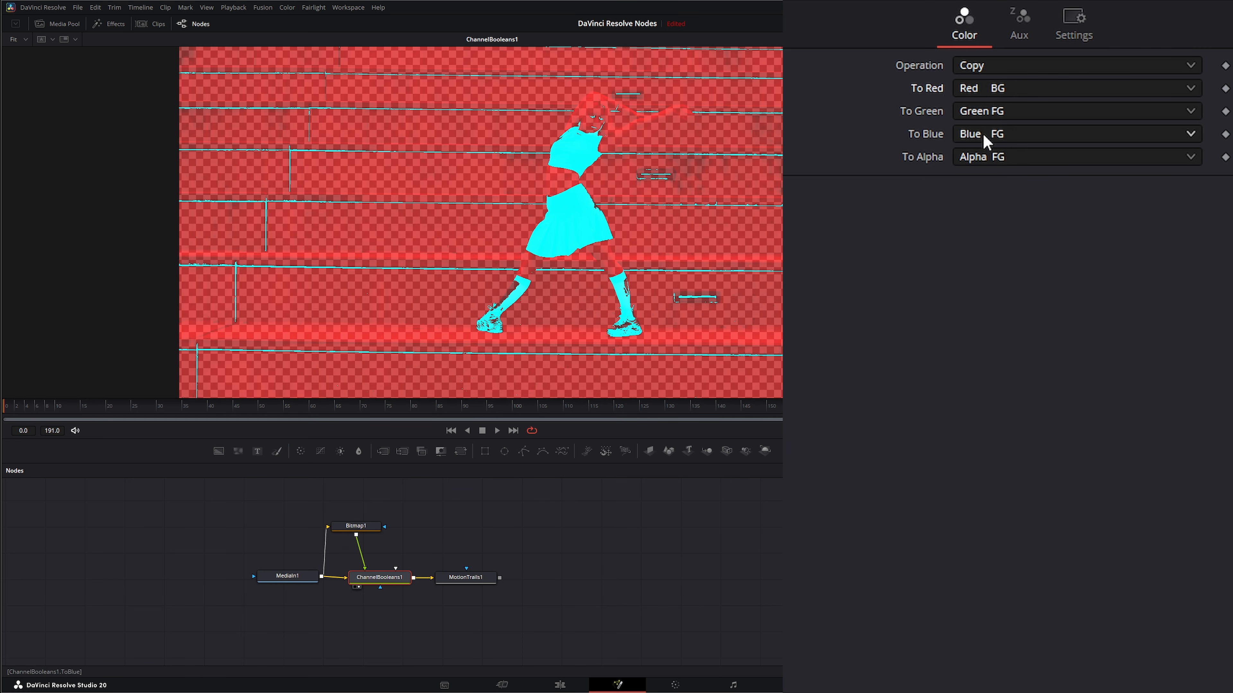
Set the Channel Booleans To Green channel to Green BG and To Blue channel to Blue BG
left_click(982, 113)
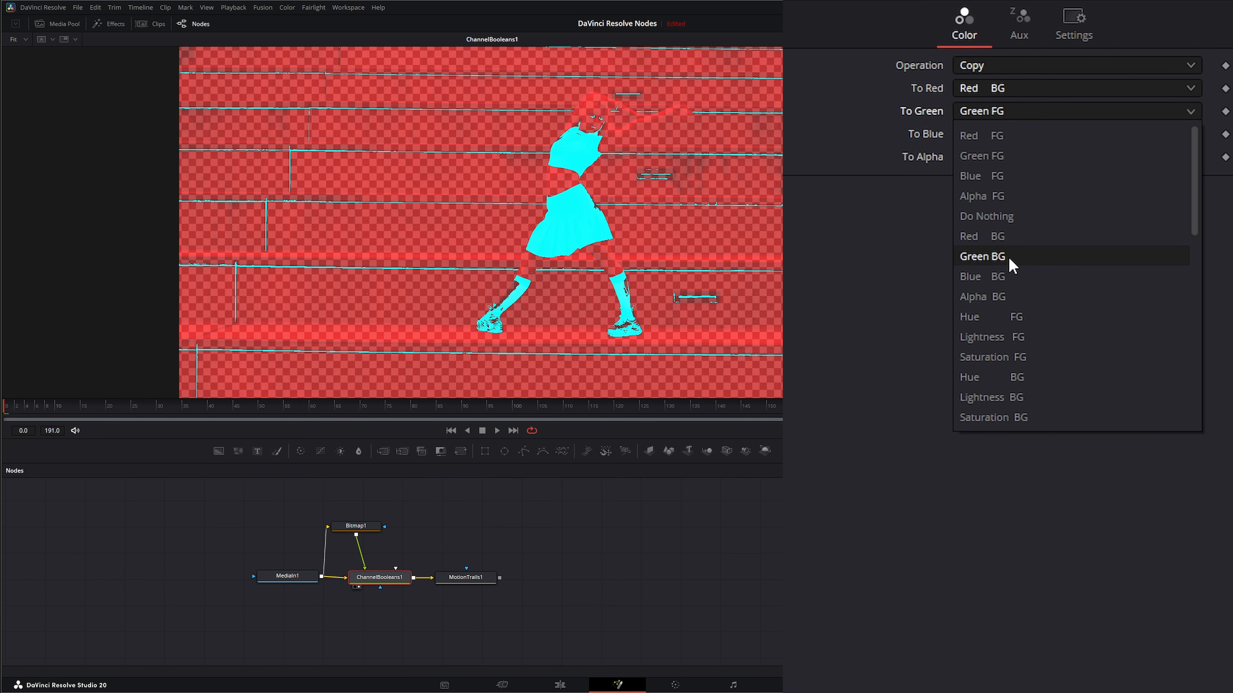
left_click(1012, 264)
left_click(989, 137)
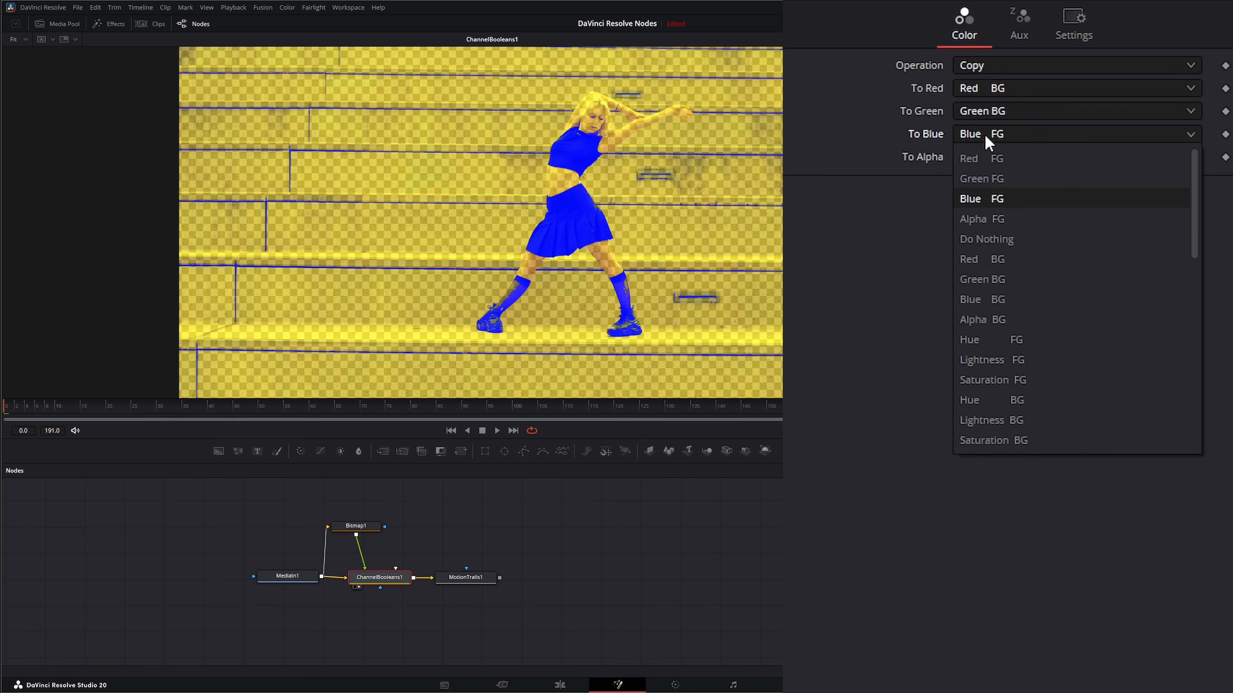
left_click(1014, 302)
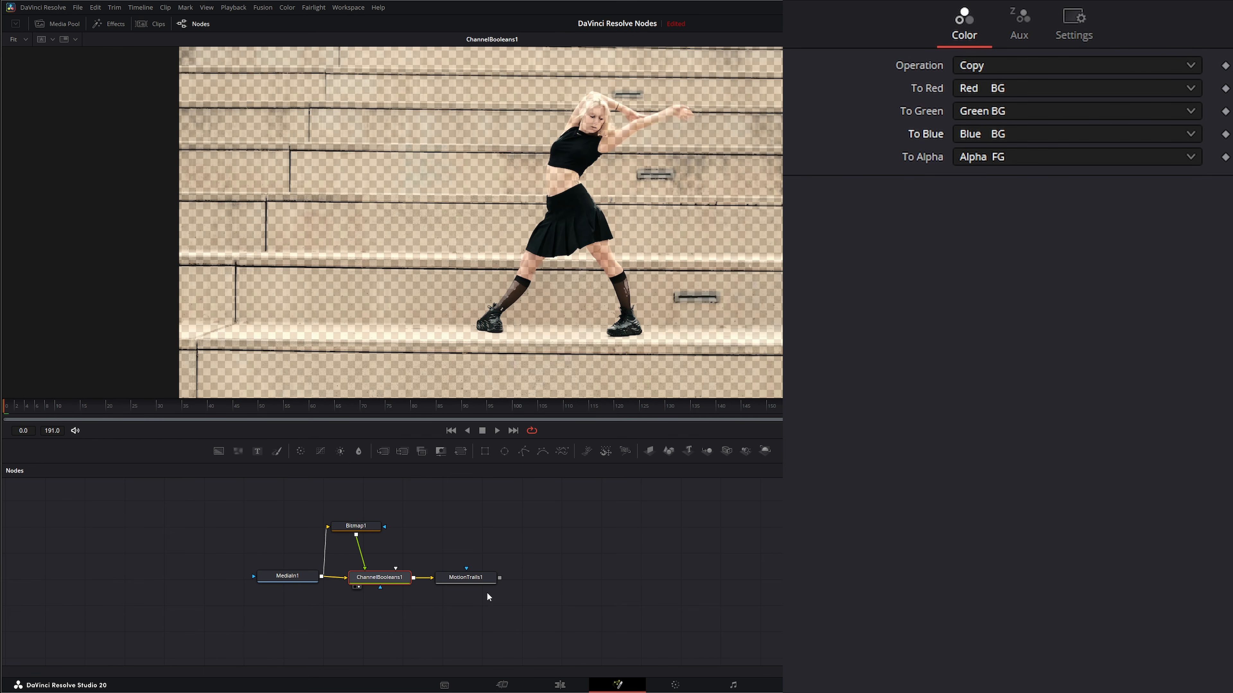
Show Motion Trails in the viewer and enable its Use Key / Mask Input option
left_click_drag(471, 578, 490, 577)
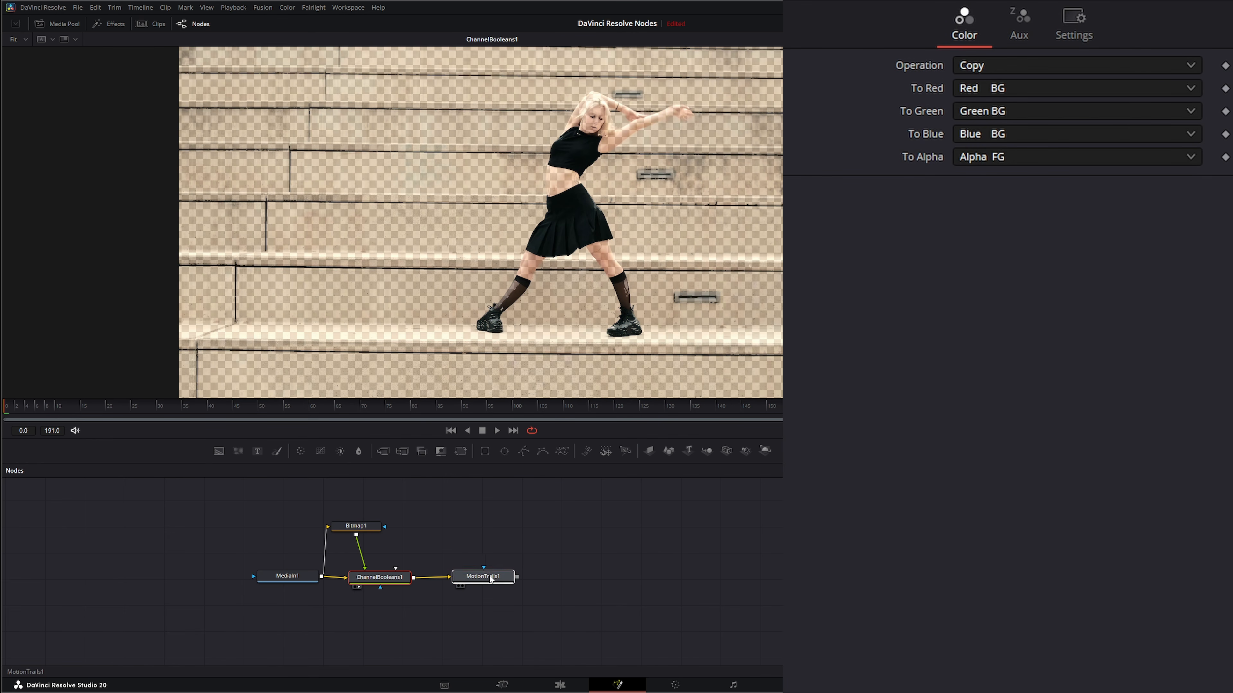
key("1")
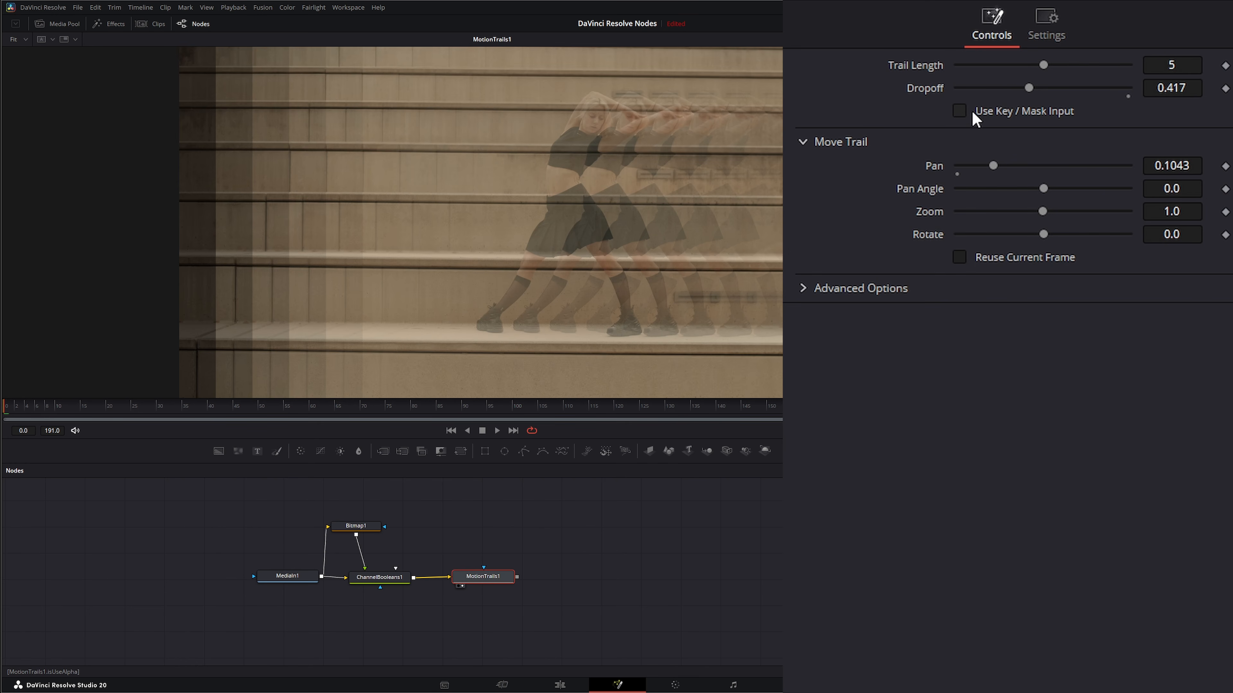
left_click(960, 111)
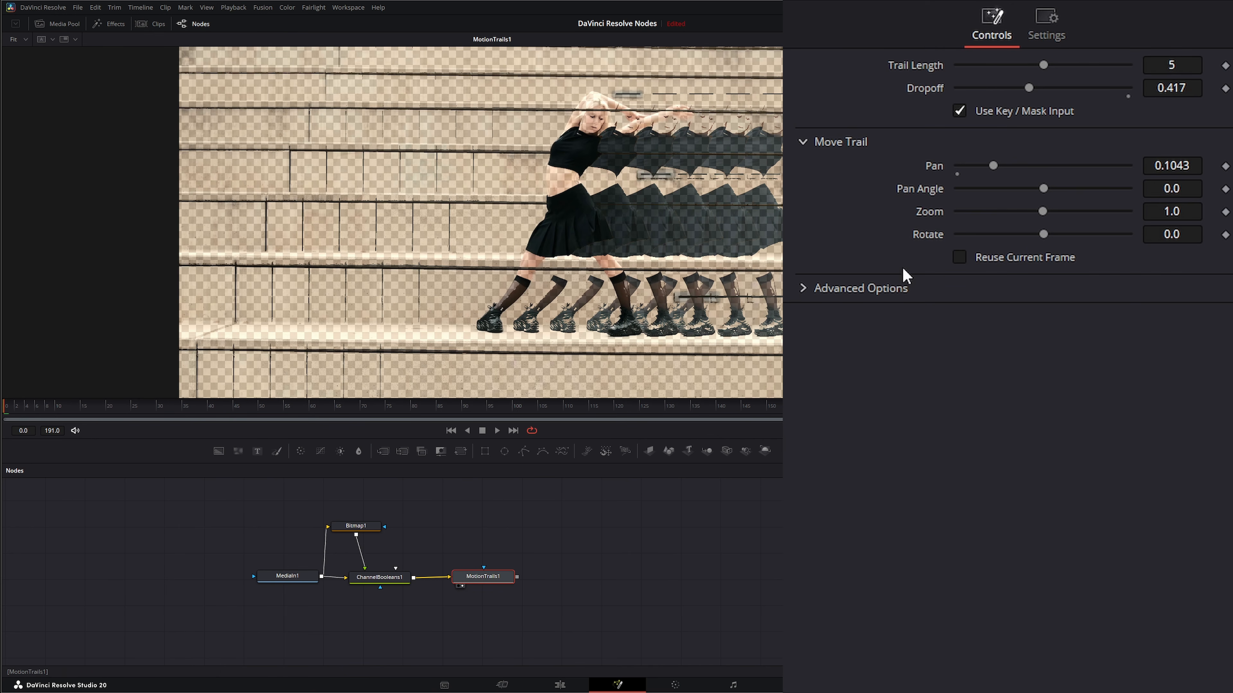
Play the clip and compare the Bitmap mask with the Motion Trails result in the viewer
left_click(500, 429)
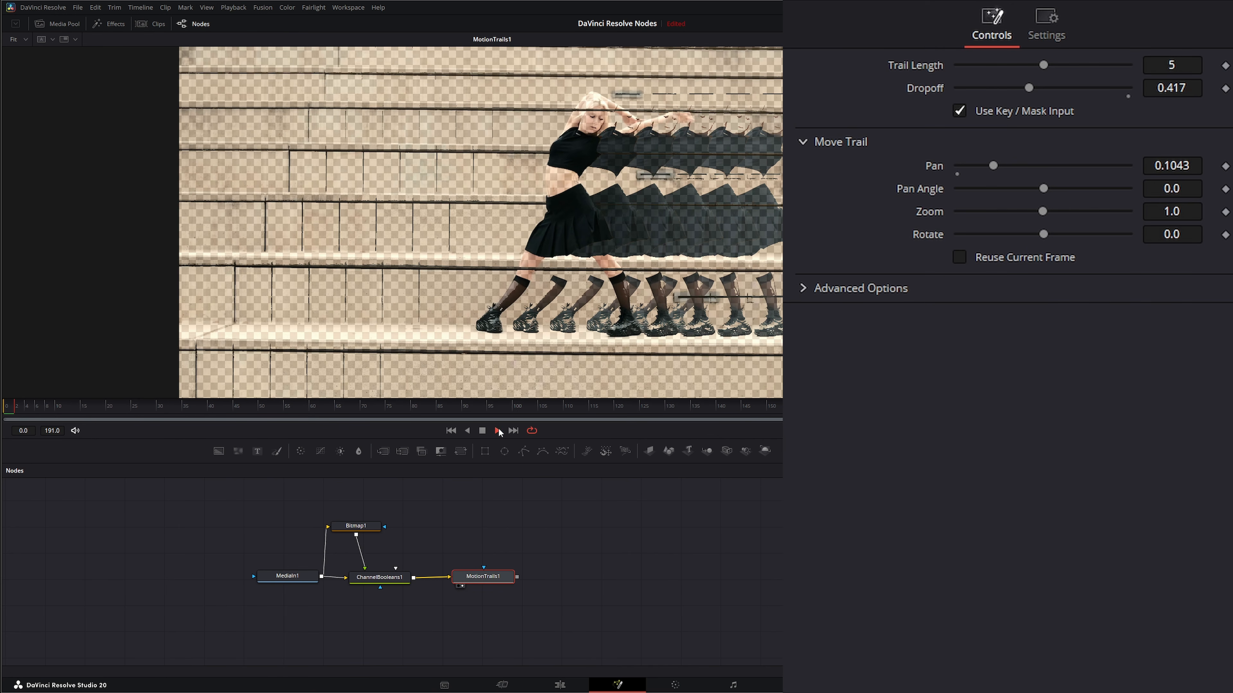
left_click(482, 431)
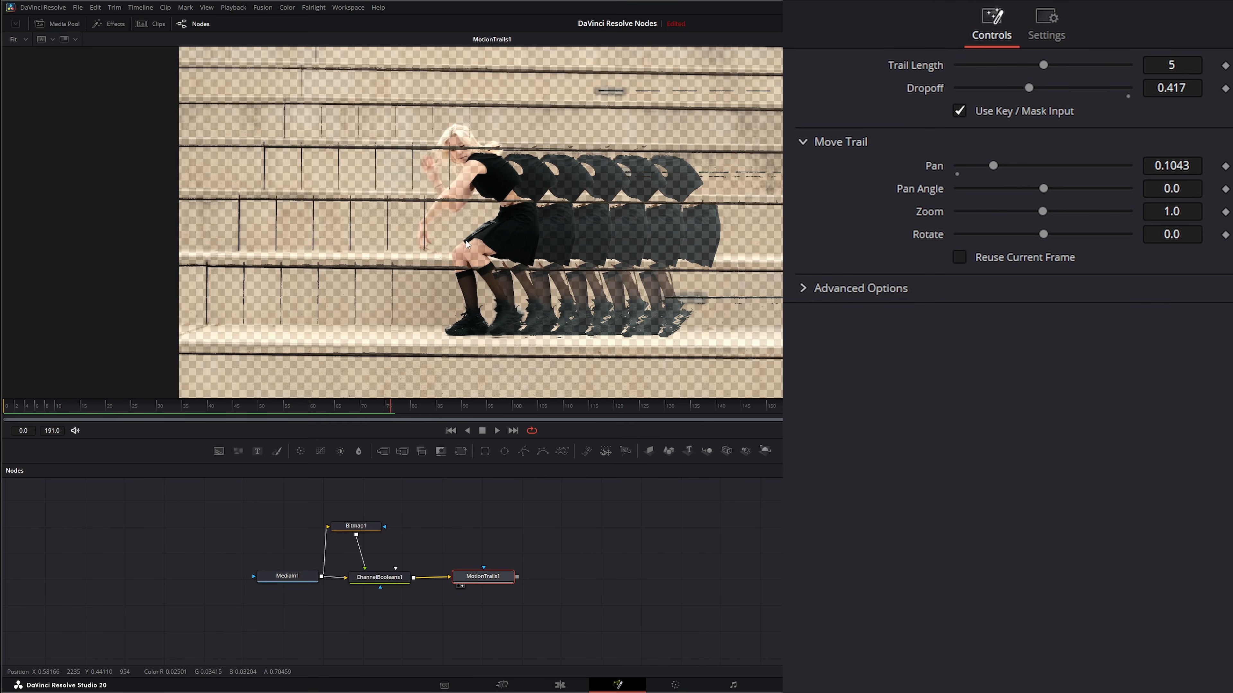
left_click_drag(363, 525, 378, 271)
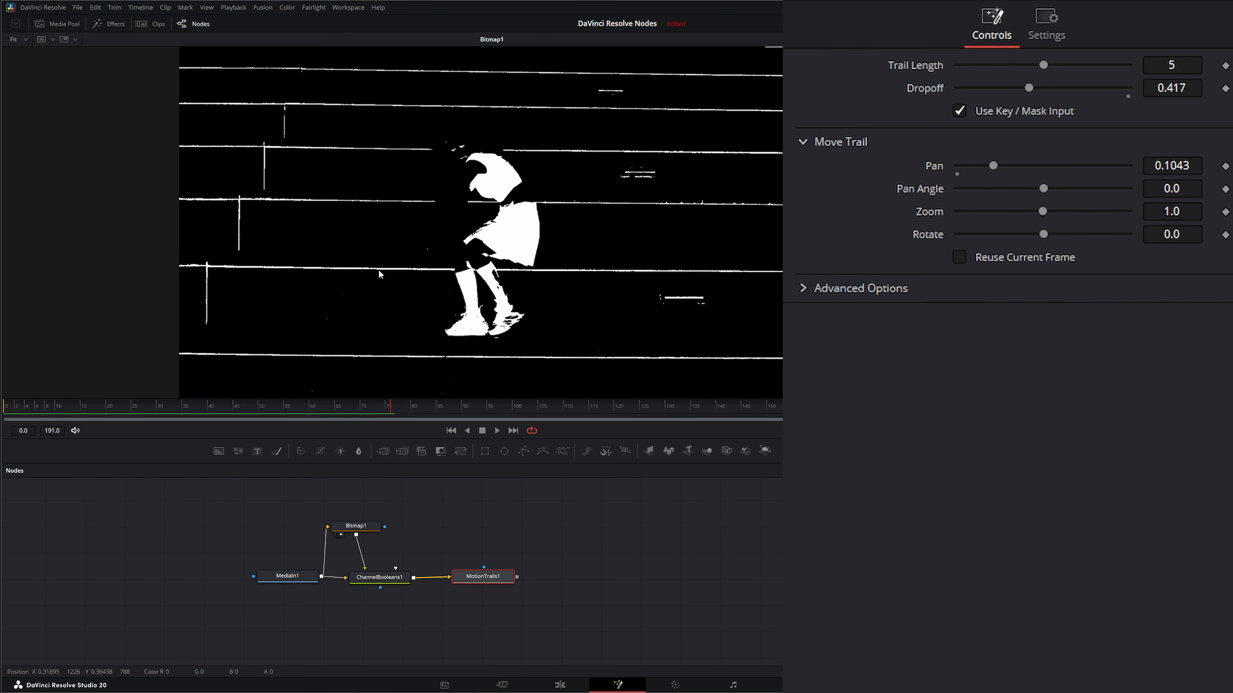
left_click_drag(485, 578, 491, 228)
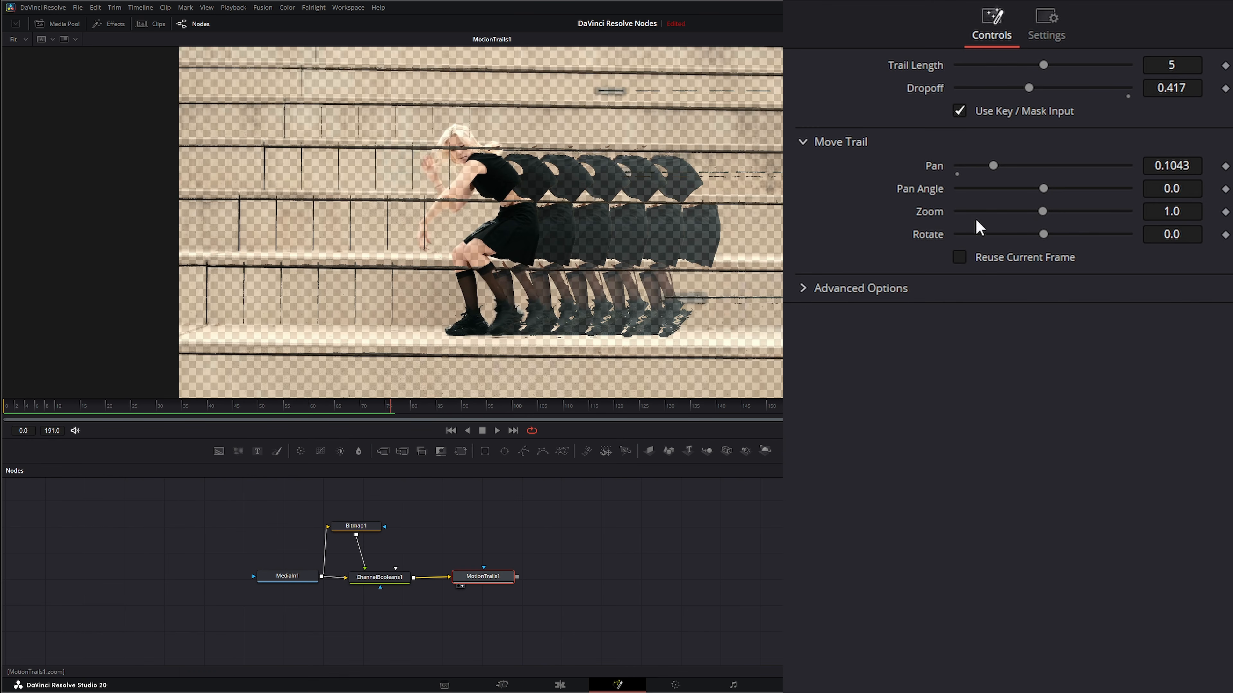
Turn off Use Key / Mask Input and delete the Bitmap and Channel Booleans nodes
left_click(961, 114)
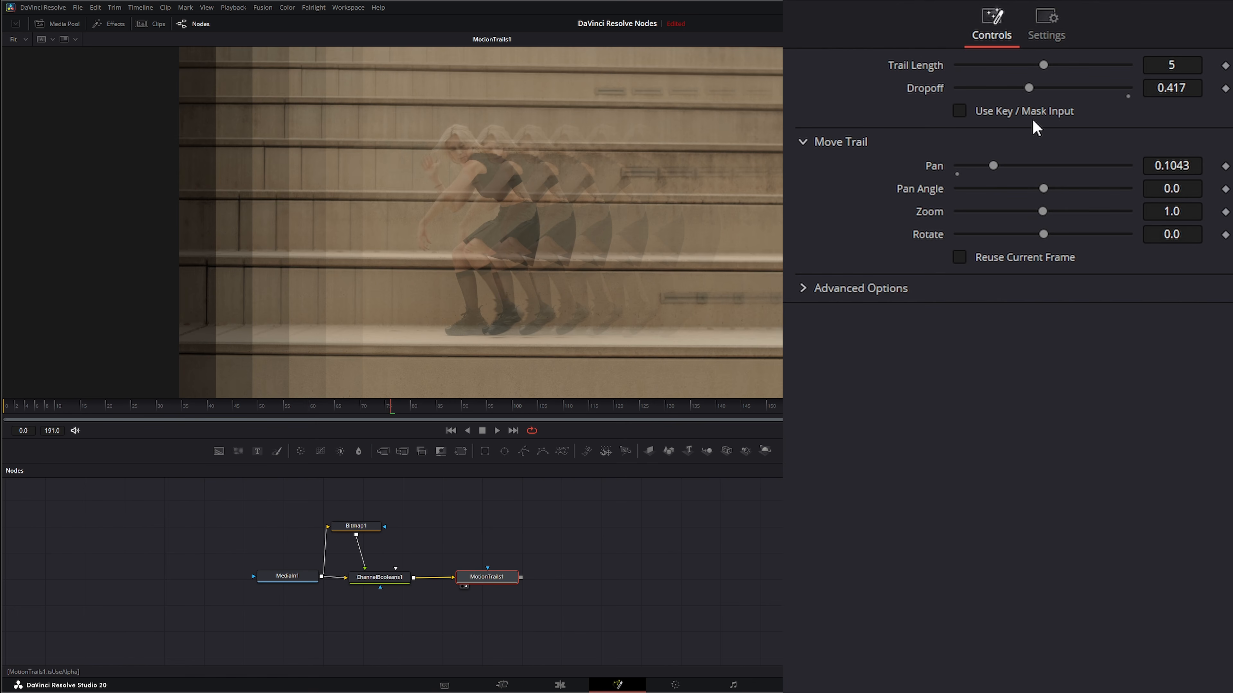
left_click_drag(339, 497, 402, 598)
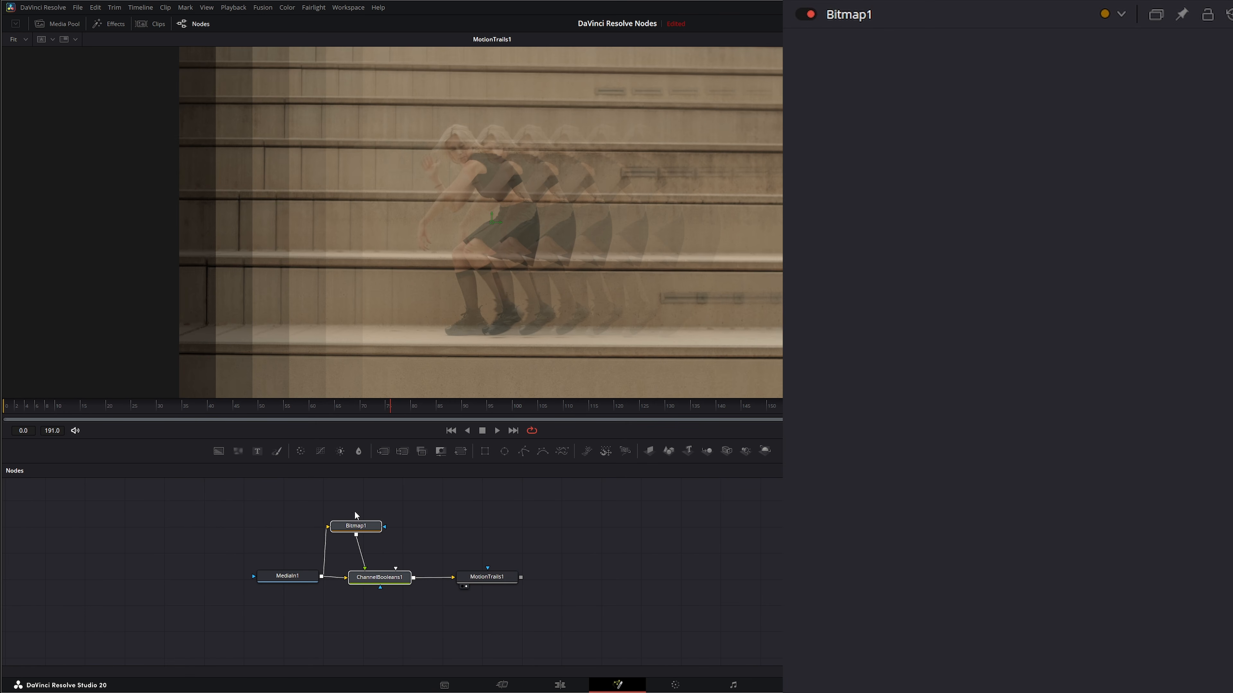
left_click_drag(352, 499, 402, 591)
key("Delete")
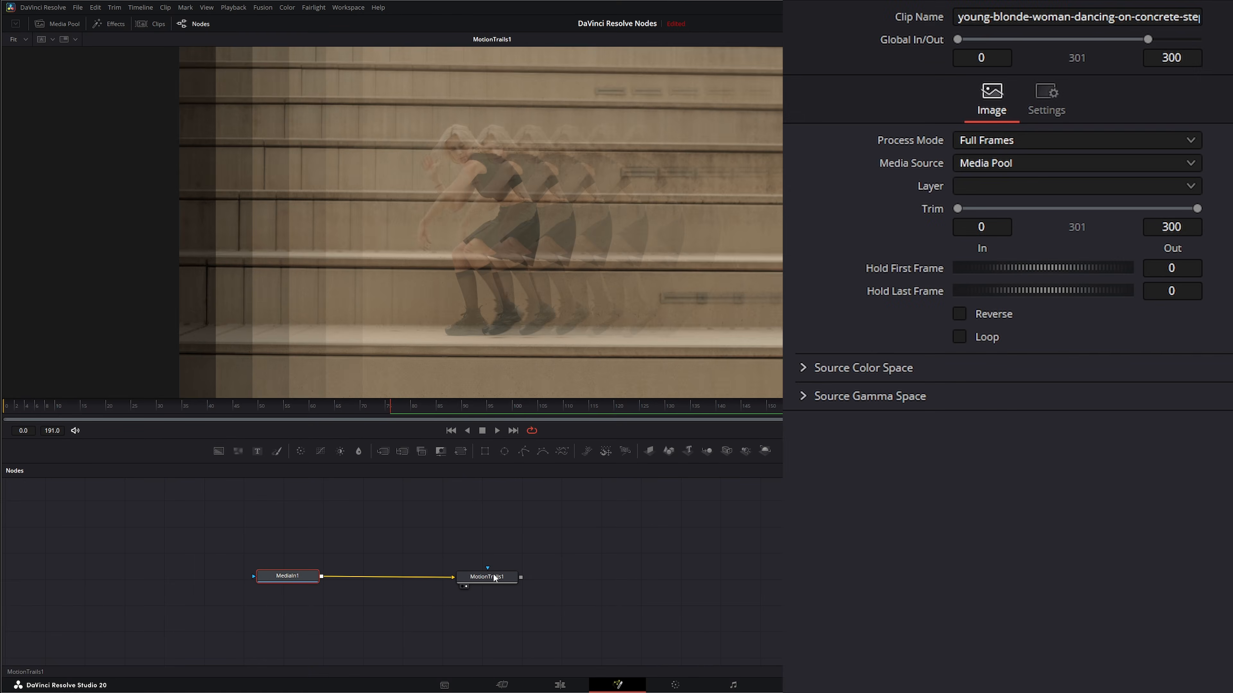
Set the Motion Trails Pan to about 0.096 and Zoom to about 1.18, resetting Pan Angle and Rotate
left_click(491, 576)
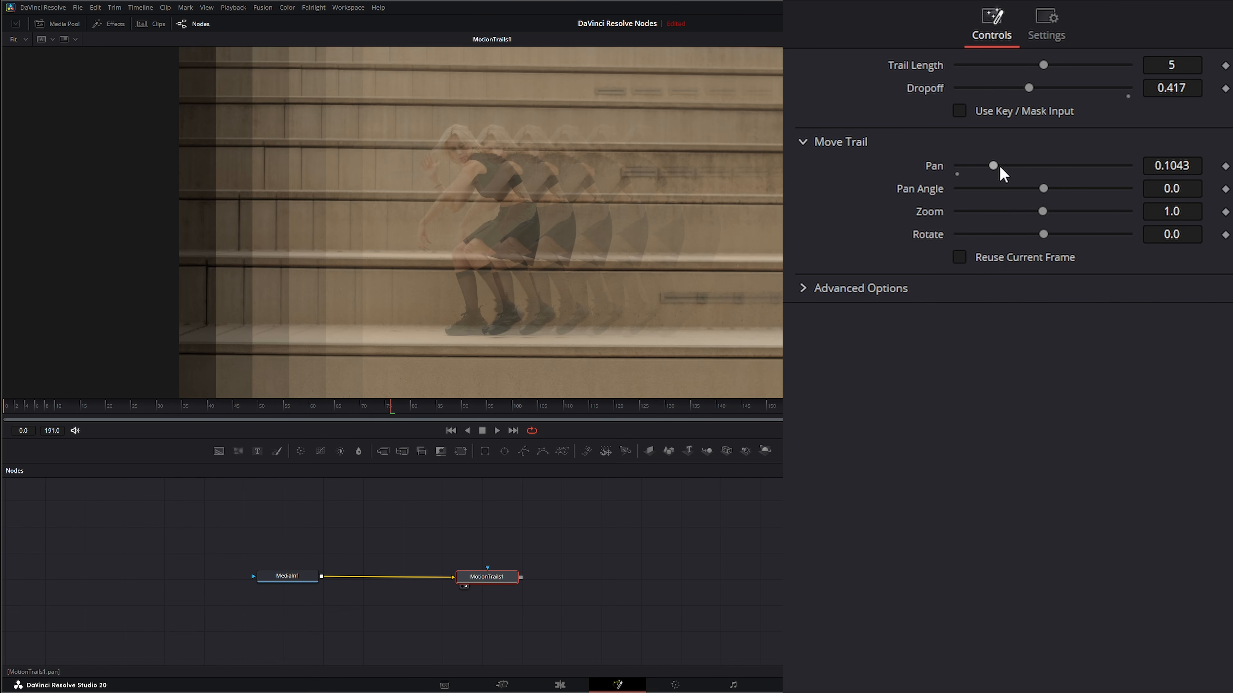
left_click_drag(992, 163, 1122, 213)
double_click(925, 189)
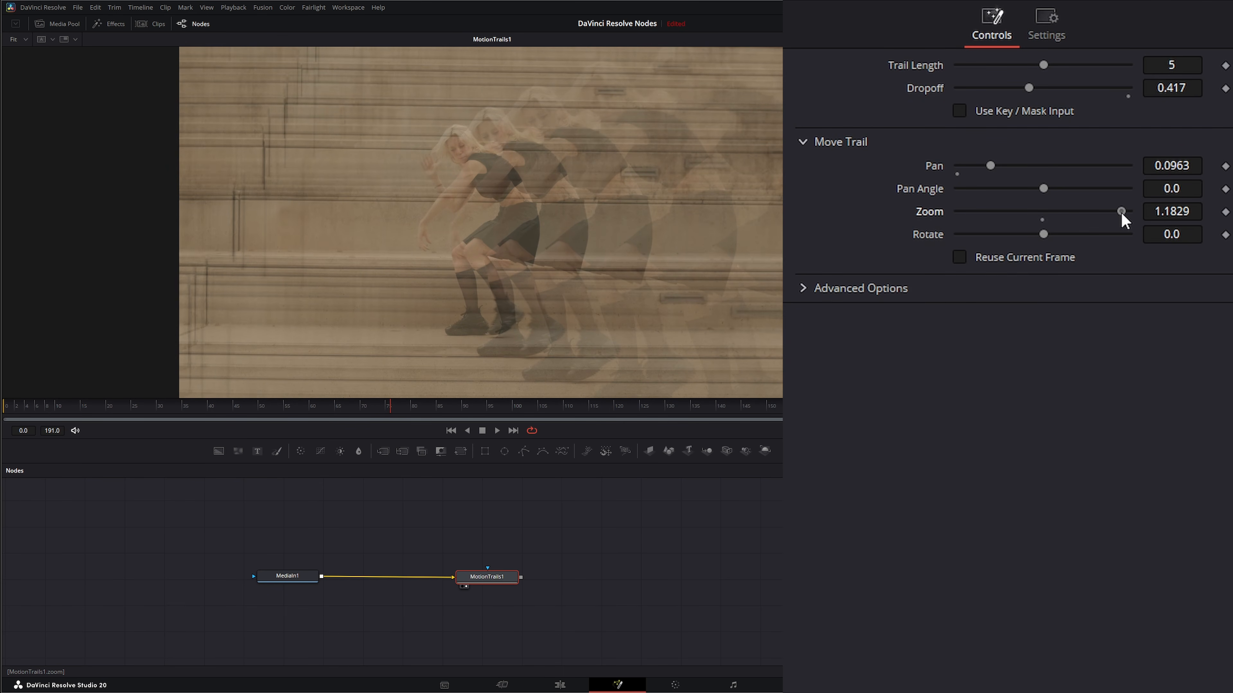
mouse_move(1047, 233)
left_mouse_down()
mouse_move(1127, 231)
mouse_move(942, 234)
mouse_move(1063, 234)
left_mouse_up()
double_click(929, 237)
Play and scrub the timeline to review the trail effect
left_click(498, 431)
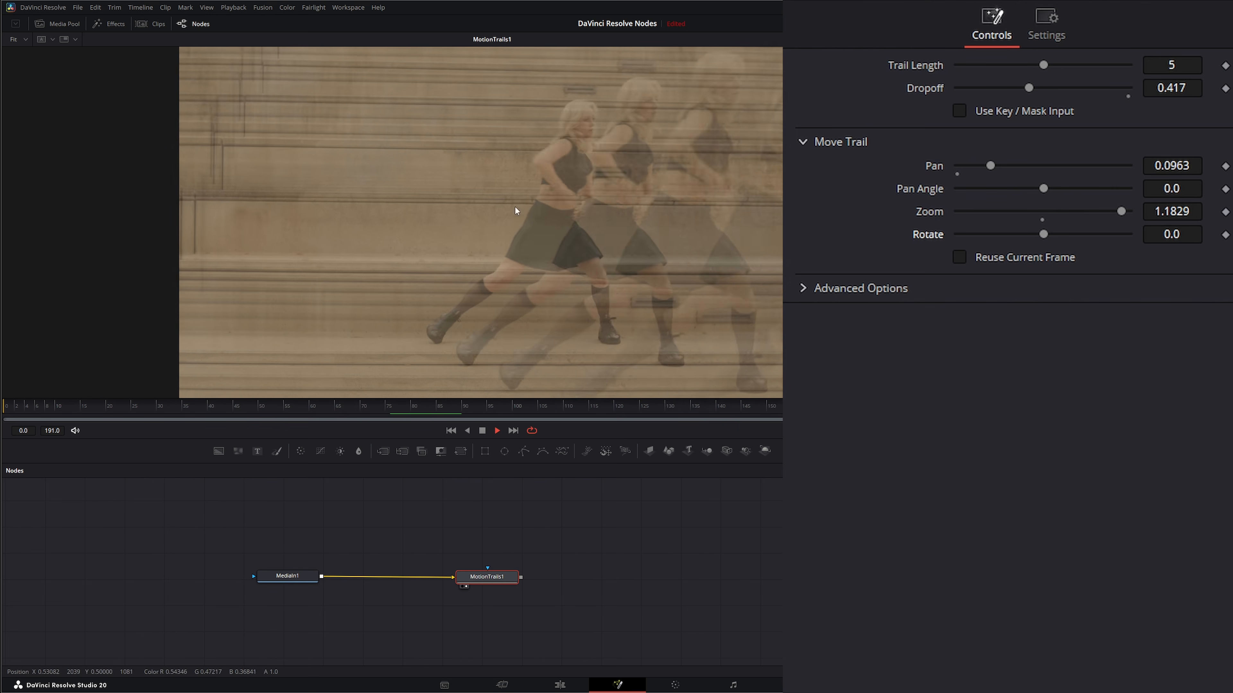
left_click(482, 431)
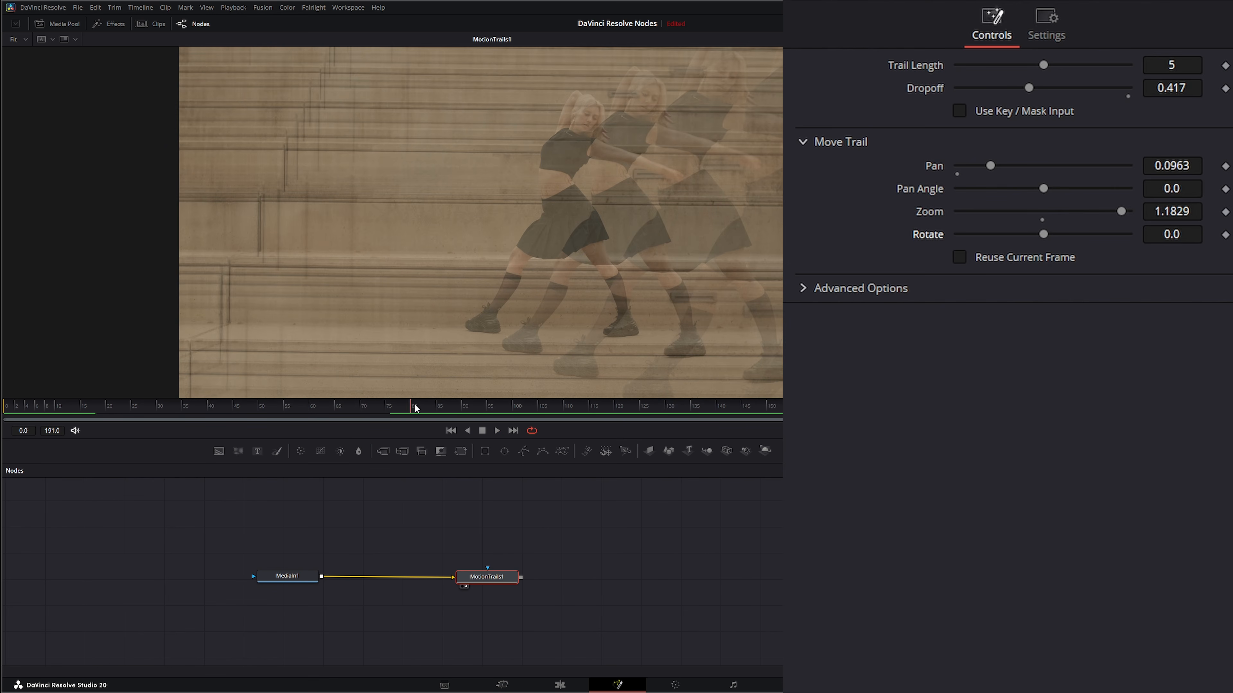
mouse_move(416, 408)
left_mouse_down()
mouse_move(538, 408)
mouse_move(431, 417)
left_mouse_up()
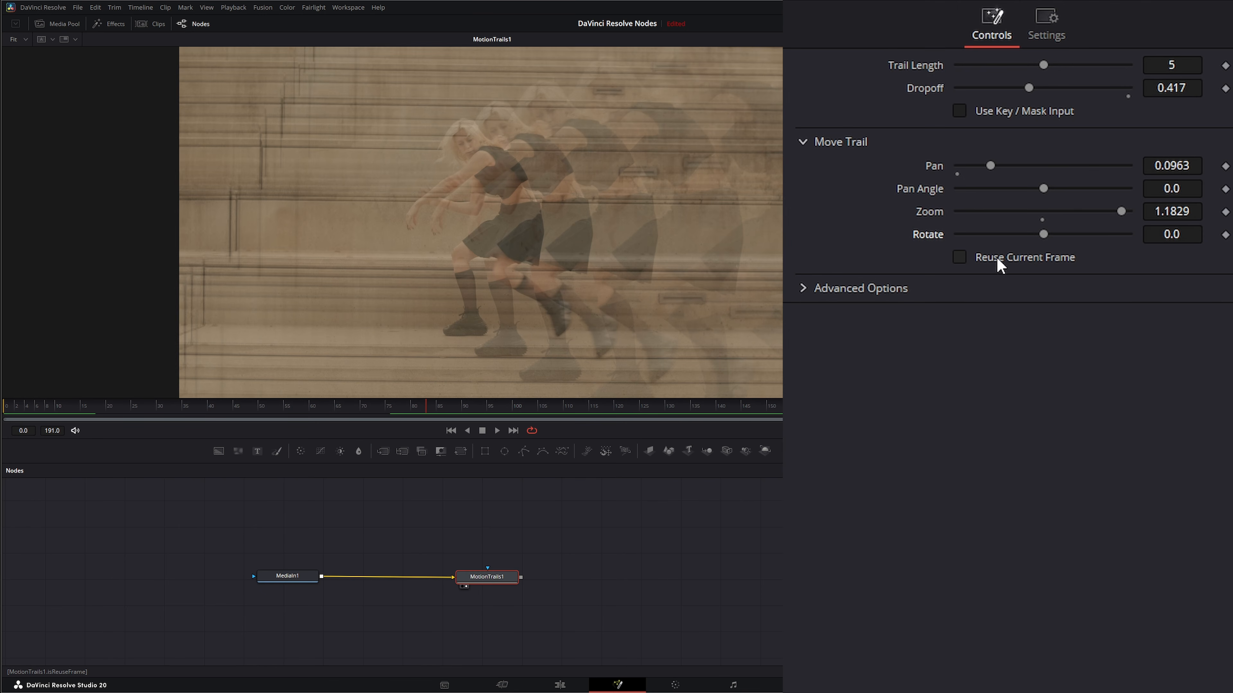
Try the Reuse Current Frame option while scrubbing the timeline
left_click(960, 258)
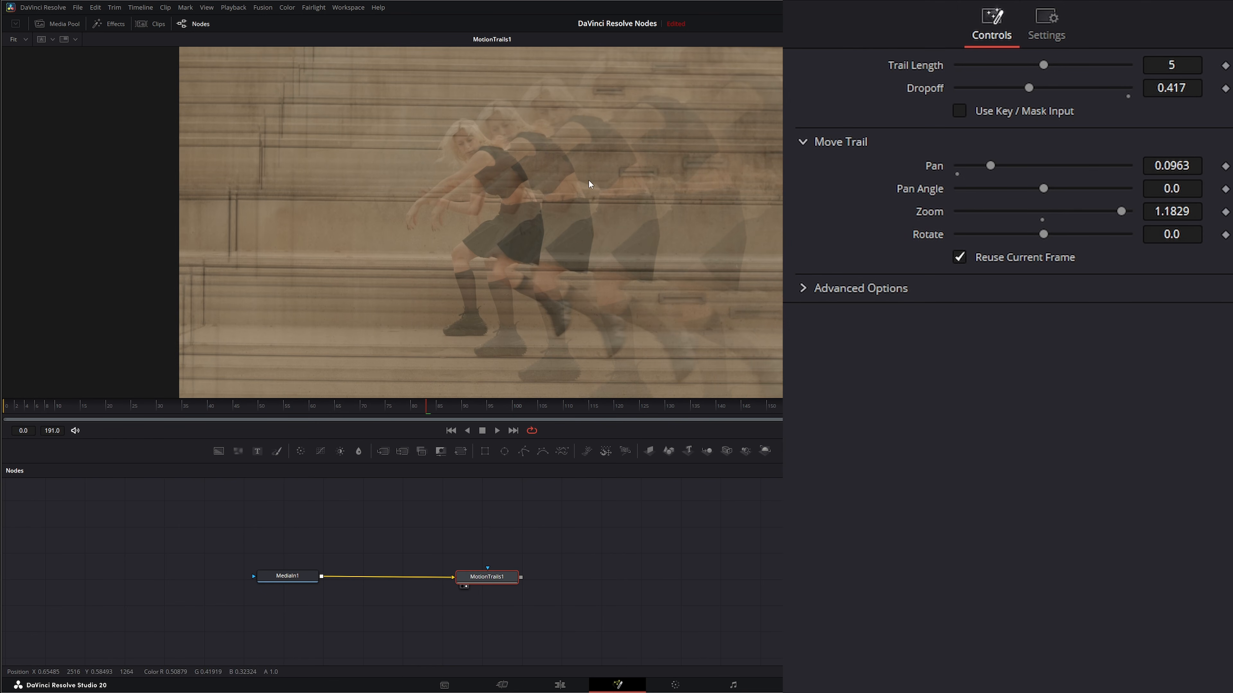
left_click_drag(429, 412, 322, 412)
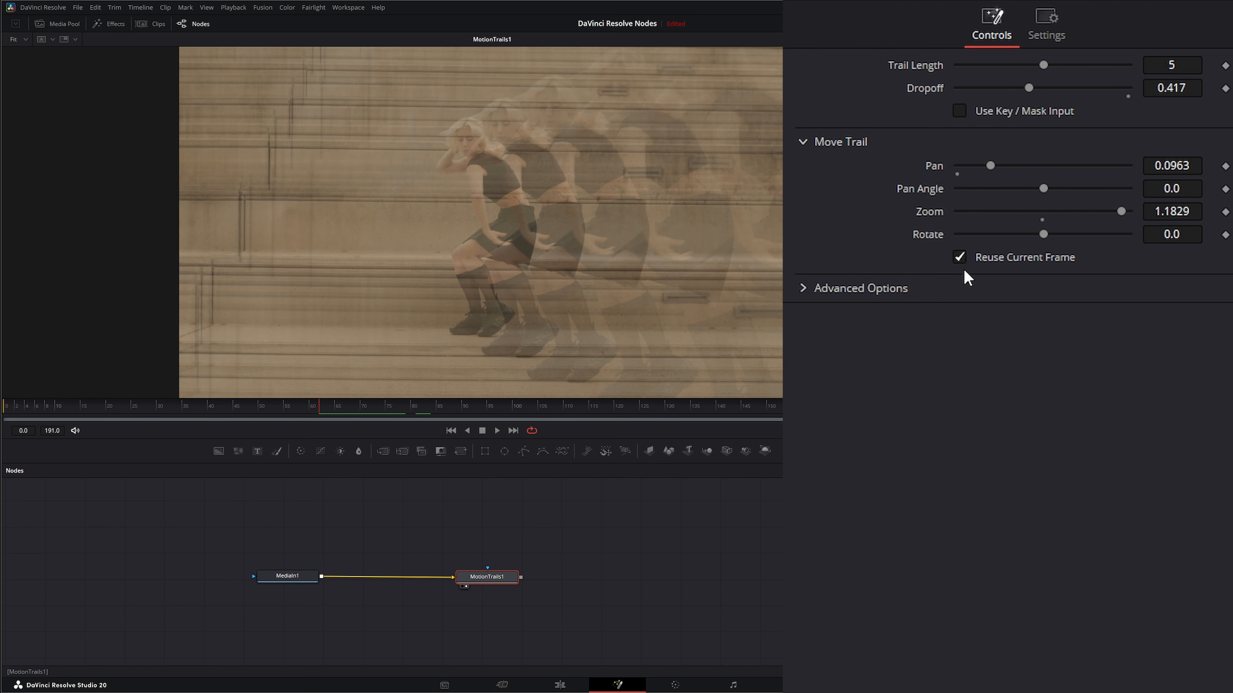
left_click(964, 258)
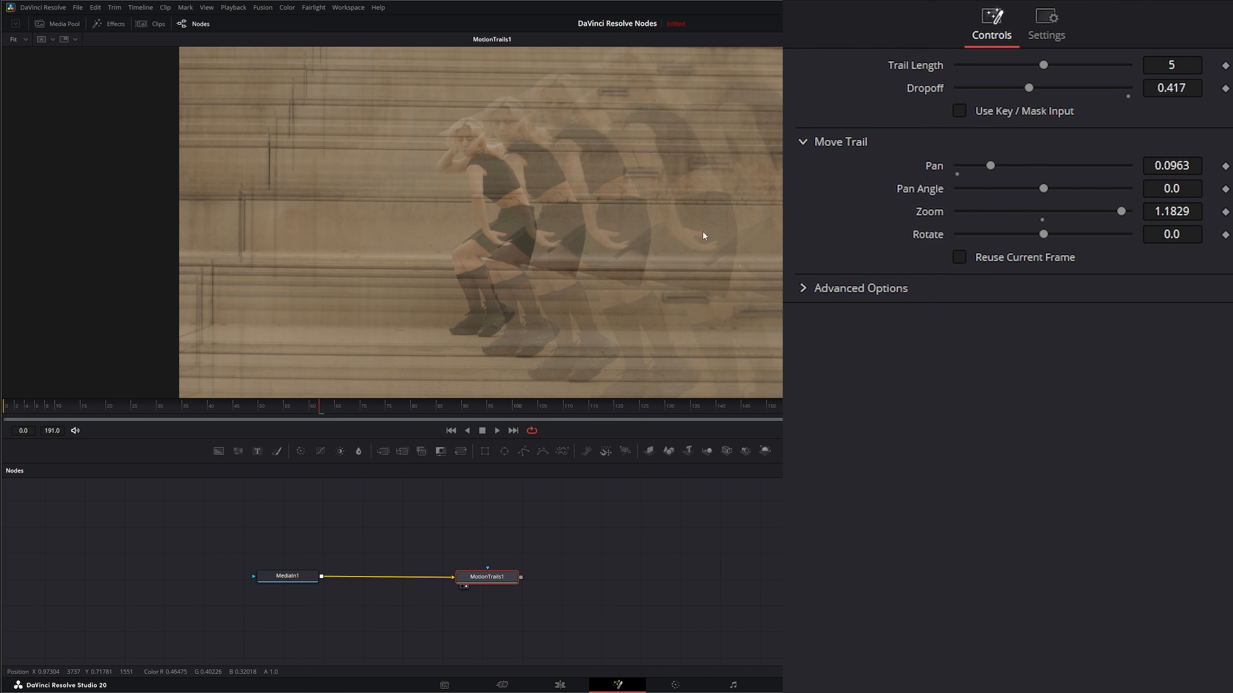
mouse_move(319, 408)
left_mouse_down()
mouse_move(275, 414)
mouse_move(421, 411)
mouse_move(272, 419)
mouse_move(594, 412)
mouse_move(308, 419)
left_mouse_up()
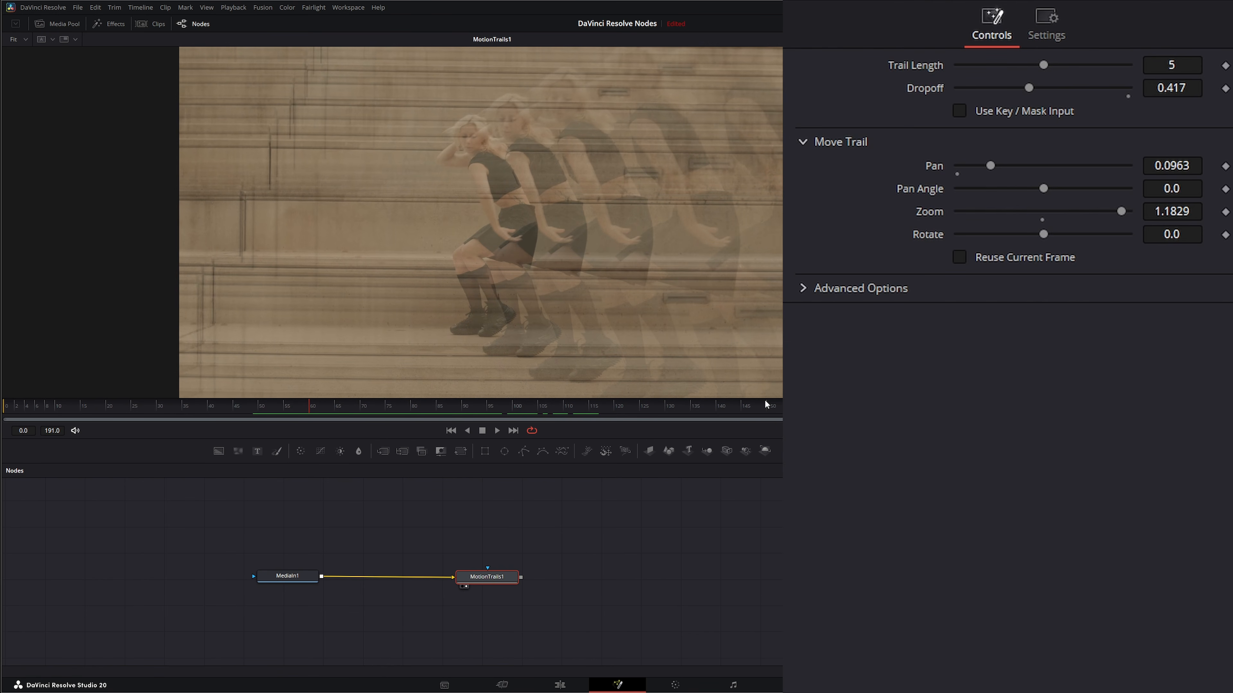
Expand Advanced Options and try Composite Gamma set to Rec.709, Linear and Custom
left_click(804, 290)
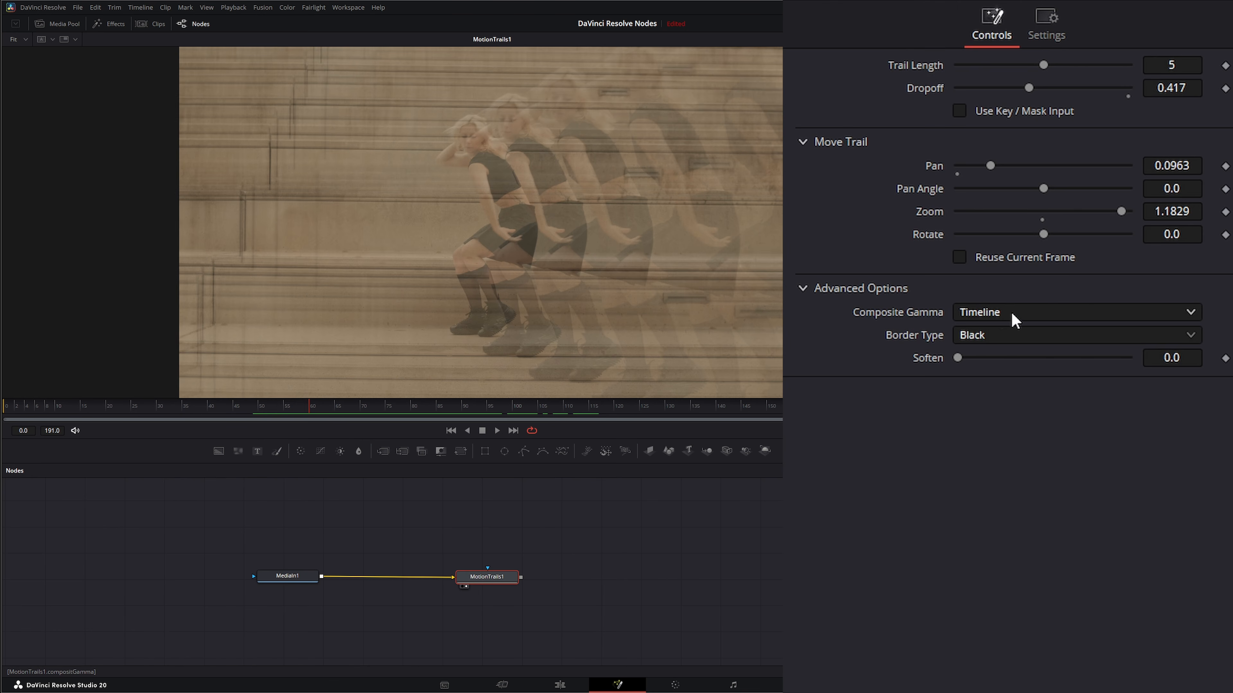
left_click(1002, 313)
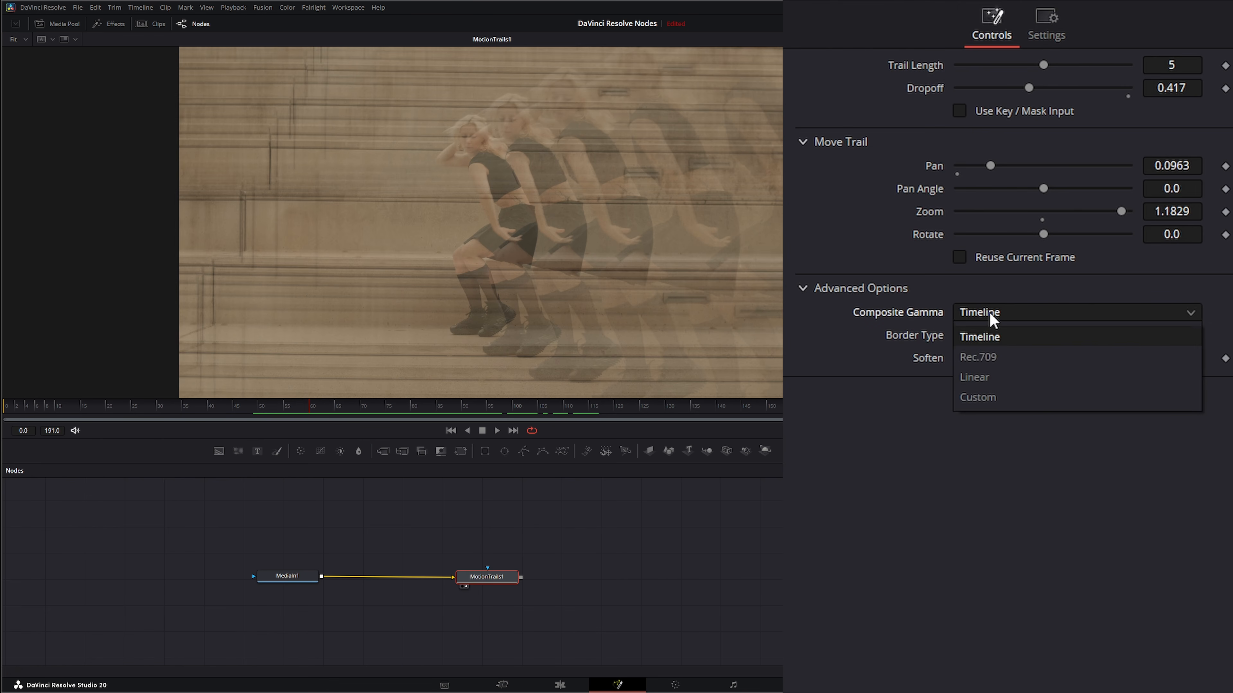
left_click(994, 355)
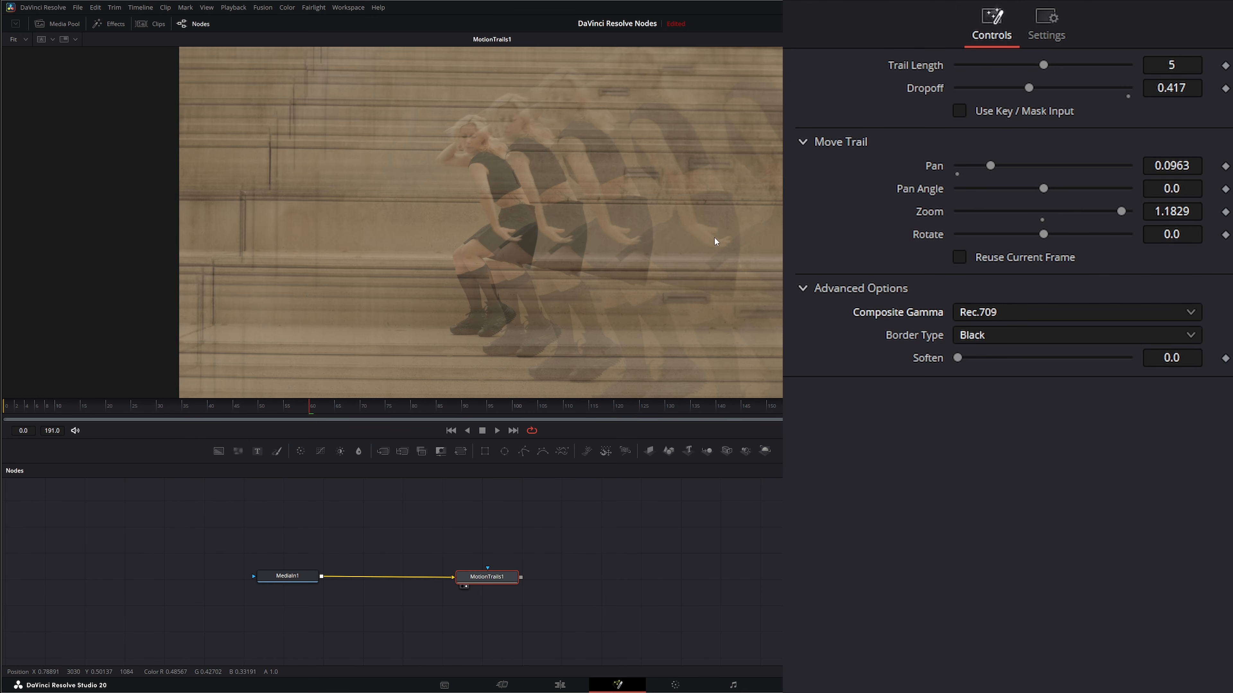
left_click(1007, 318)
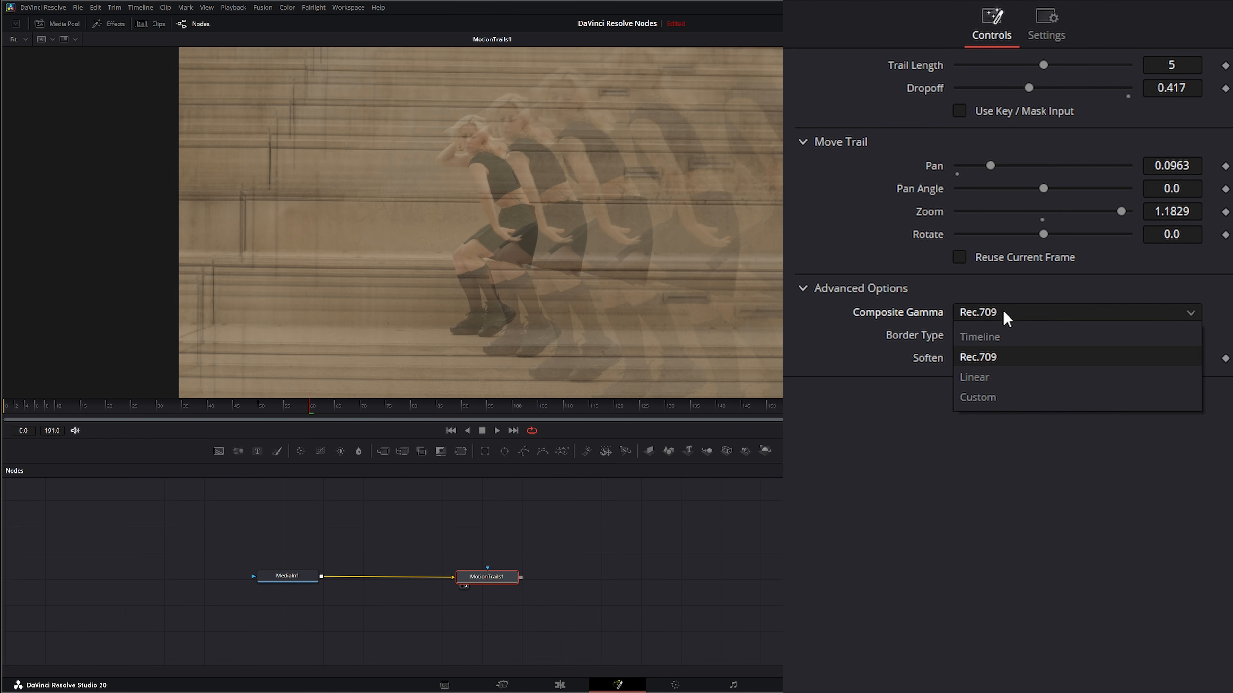
left_click(1003, 377)
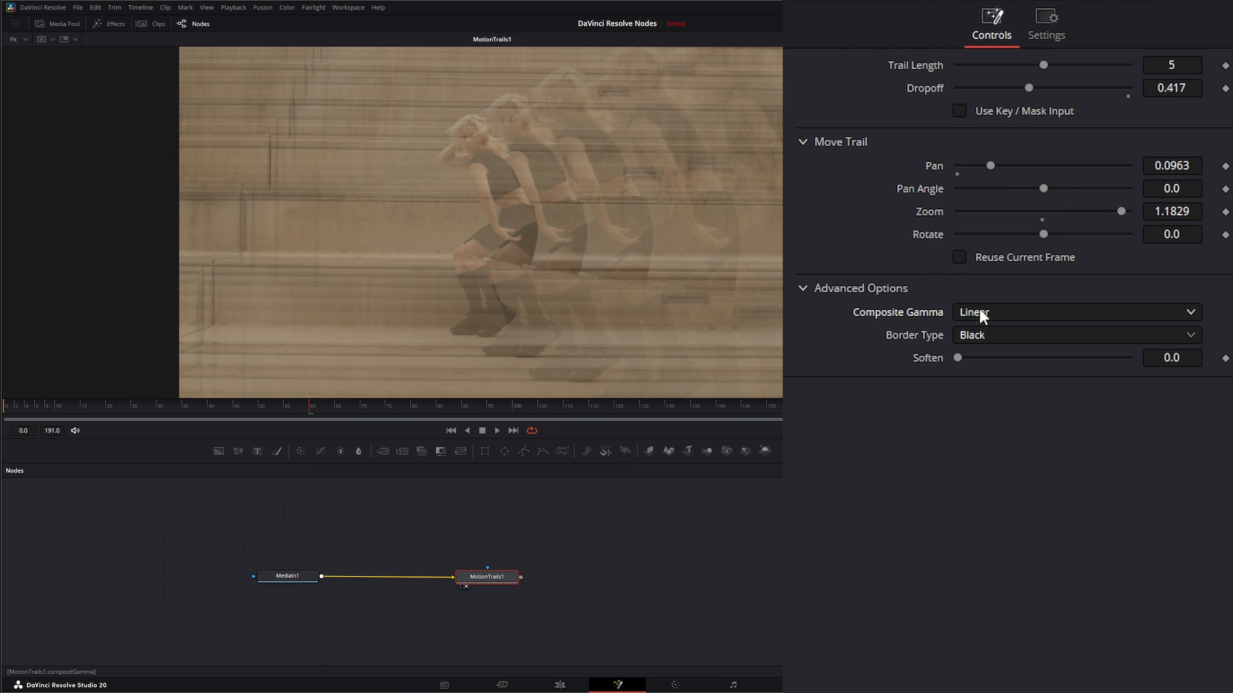
left_click(991, 316)
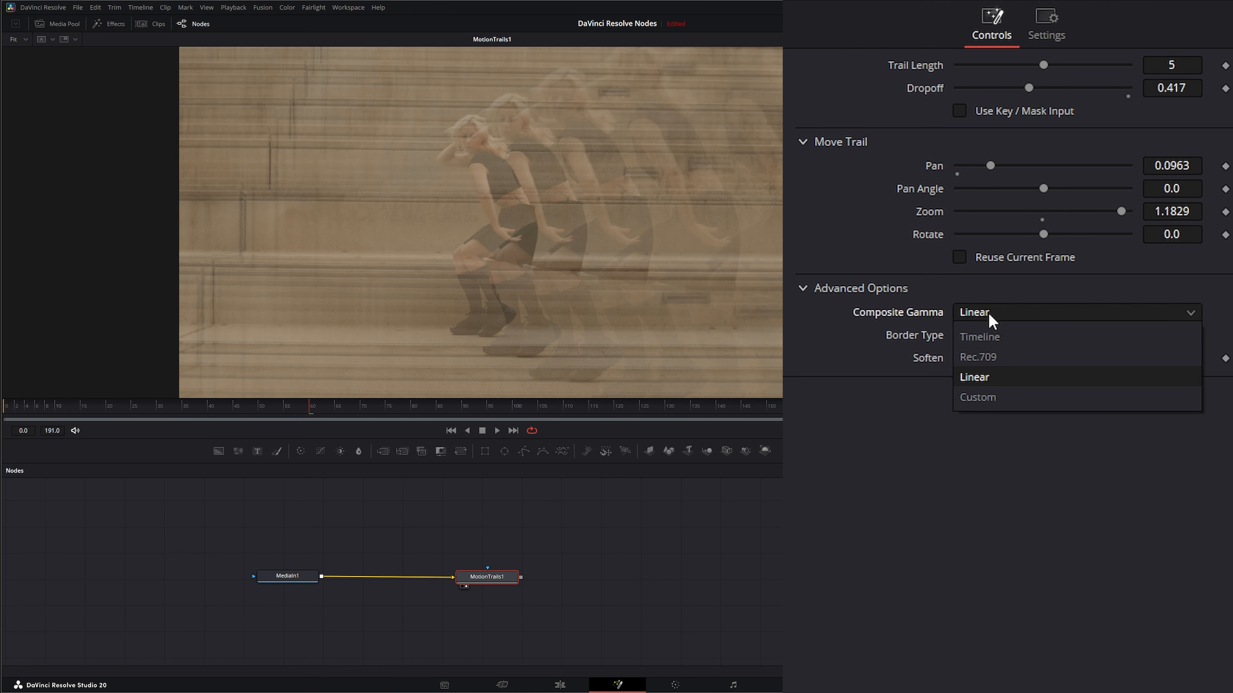
left_click(1001, 398)
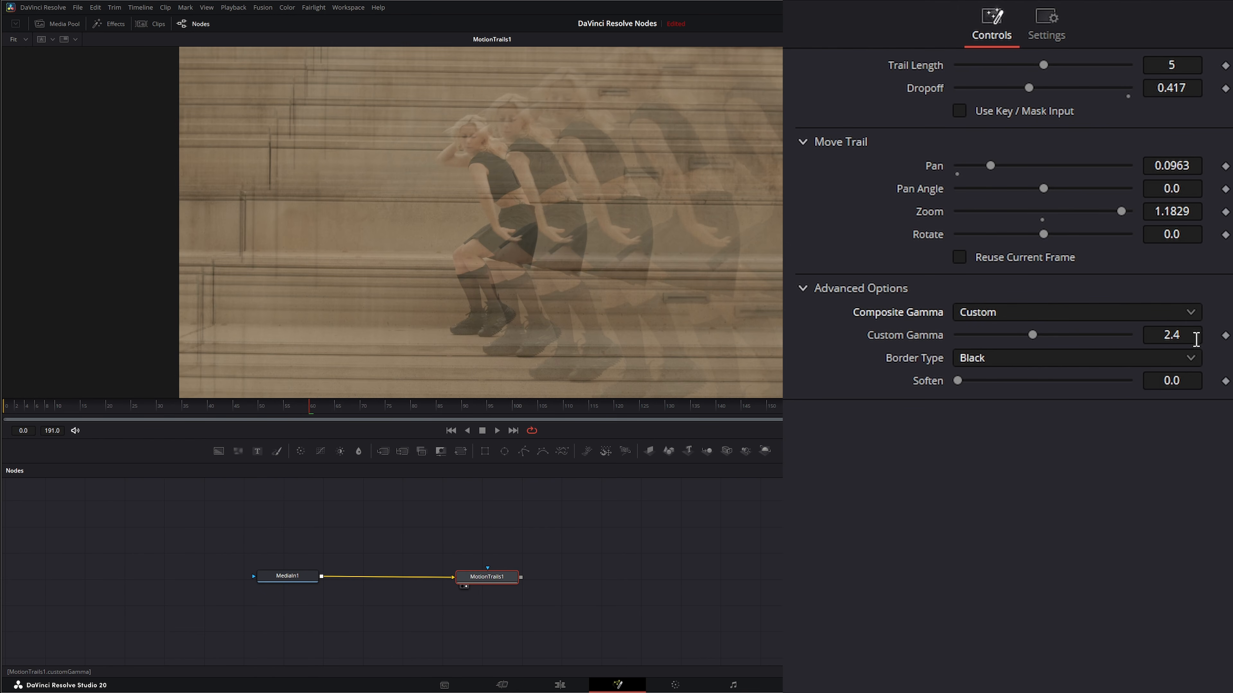
Try adjusting Custom Gamma, reset it, and return Composite Gamma to Timeline
left_click_drag(1033, 335, 1117, 344)
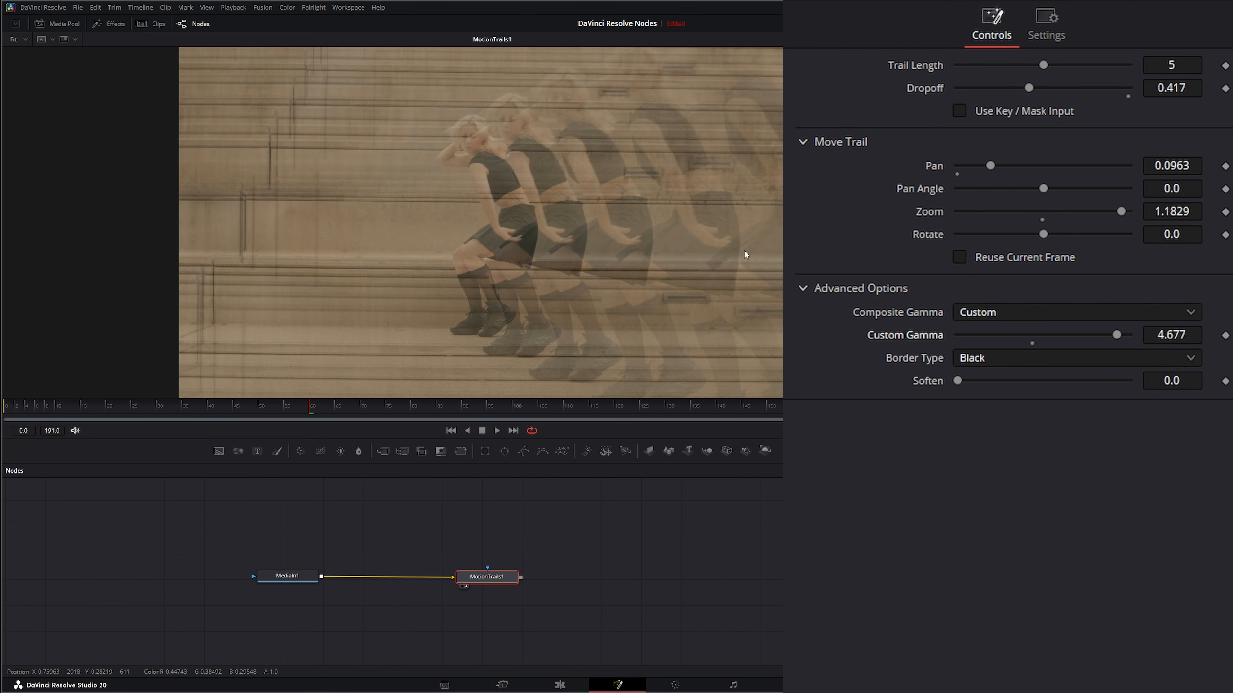
left_click_drag(1116, 334, 1062, 334)
double_click(930, 336)
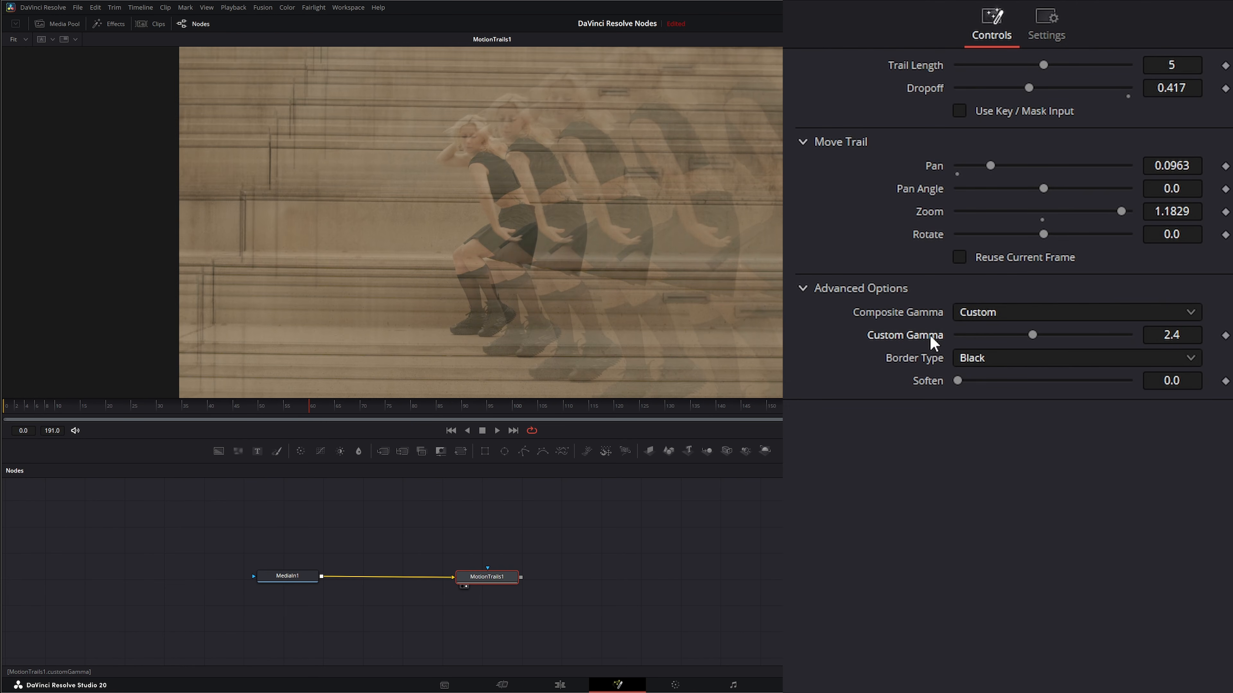
left_click(971, 314)
left_click(995, 334)
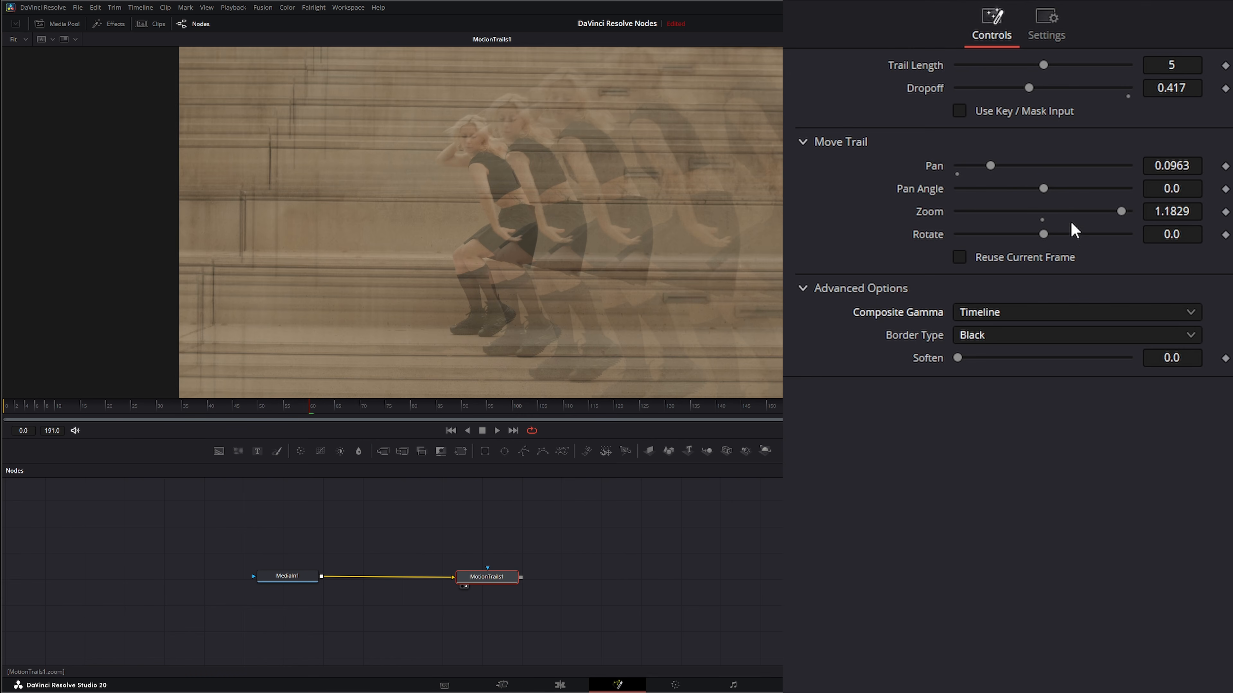
Increase the Motion Trails Pan to about 0.18
left_click_drag(989, 167, 1019, 165)
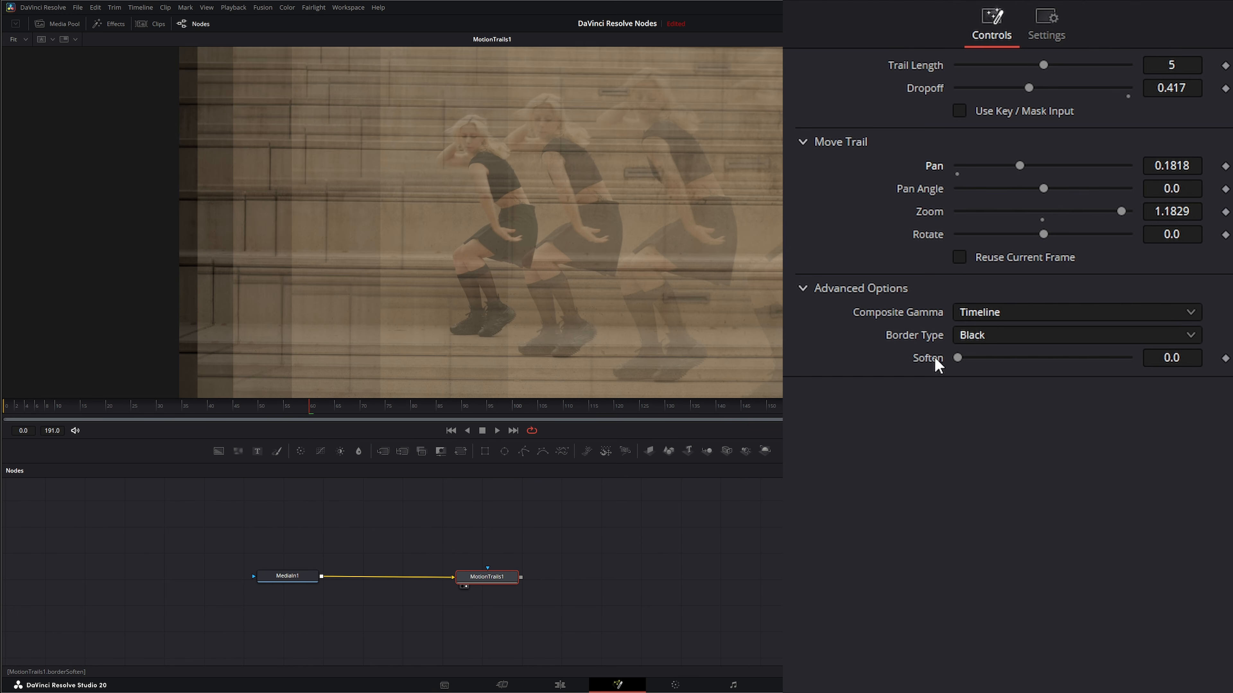
left_click_drag(955, 358, 909, 383)
Try the Reflect and Wrap-Around border types, set Border Type to Replicate, and play the result
left_click(981, 336)
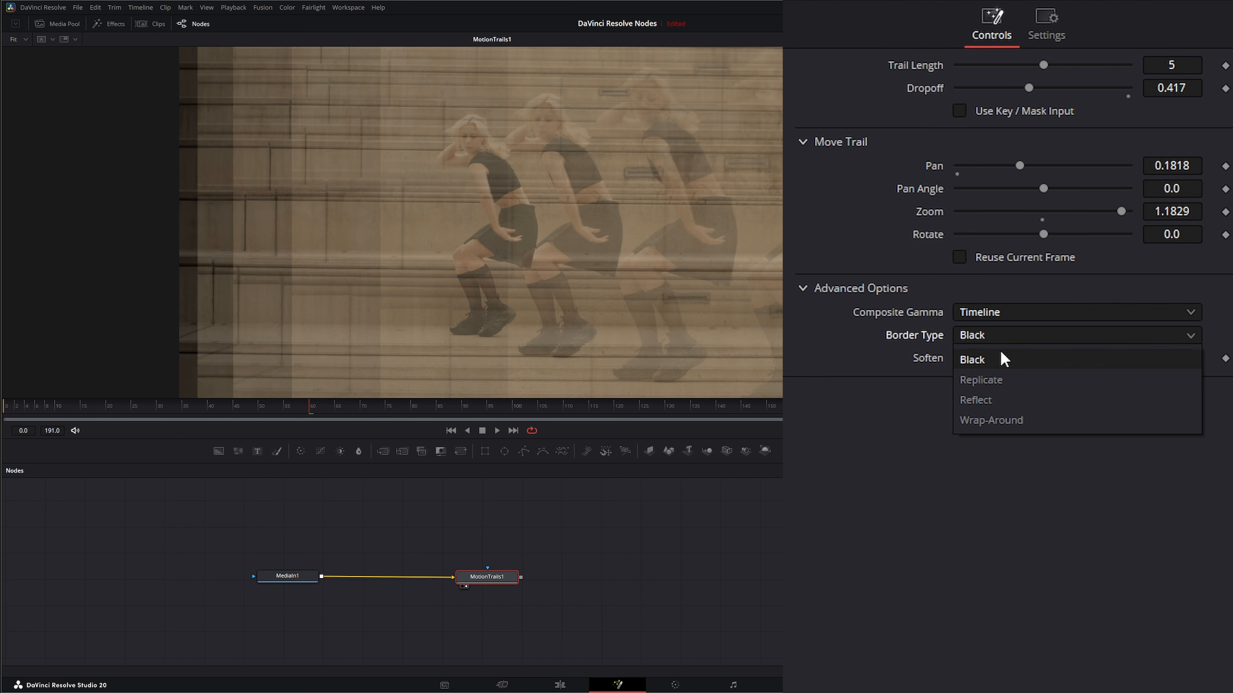
left_click(1004, 386)
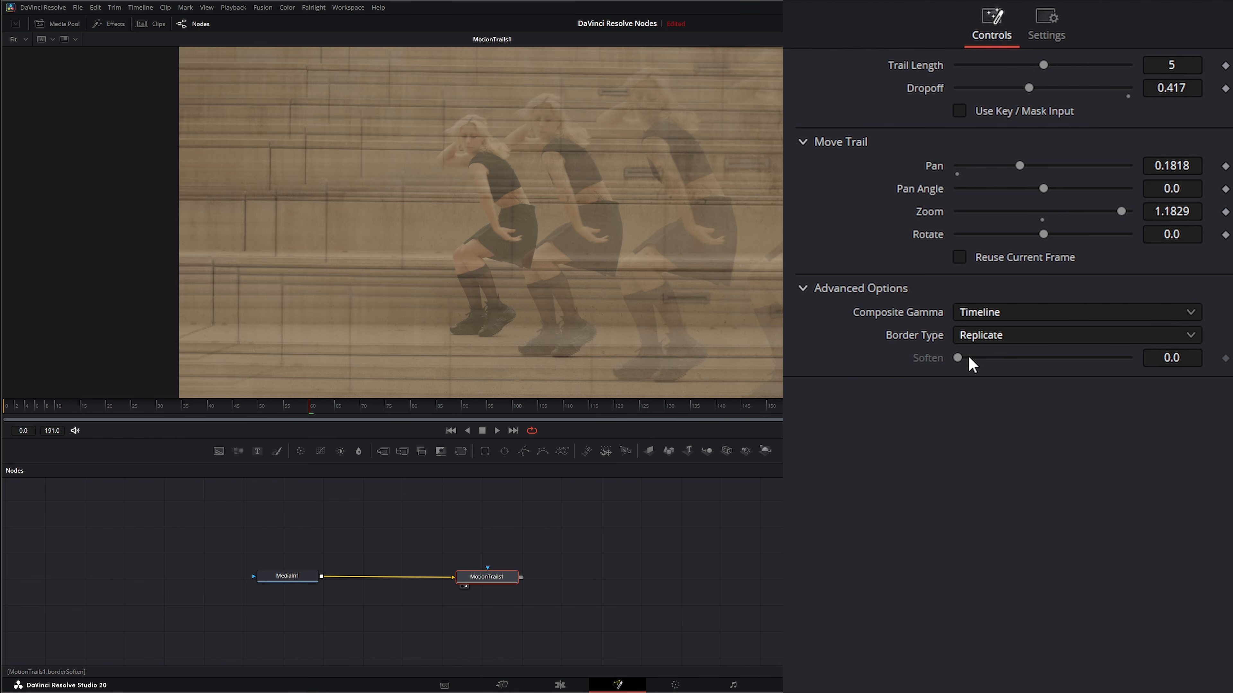
left_click(975, 335)
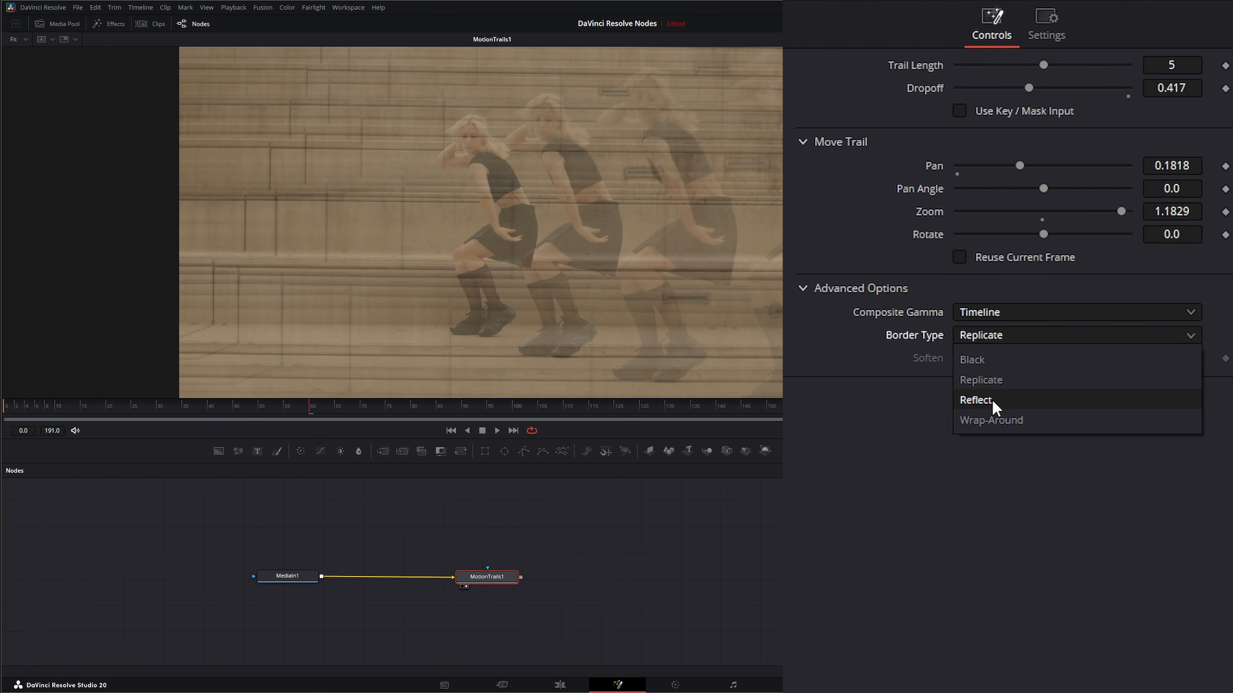
left_click(991, 399)
left_click(990, 340)
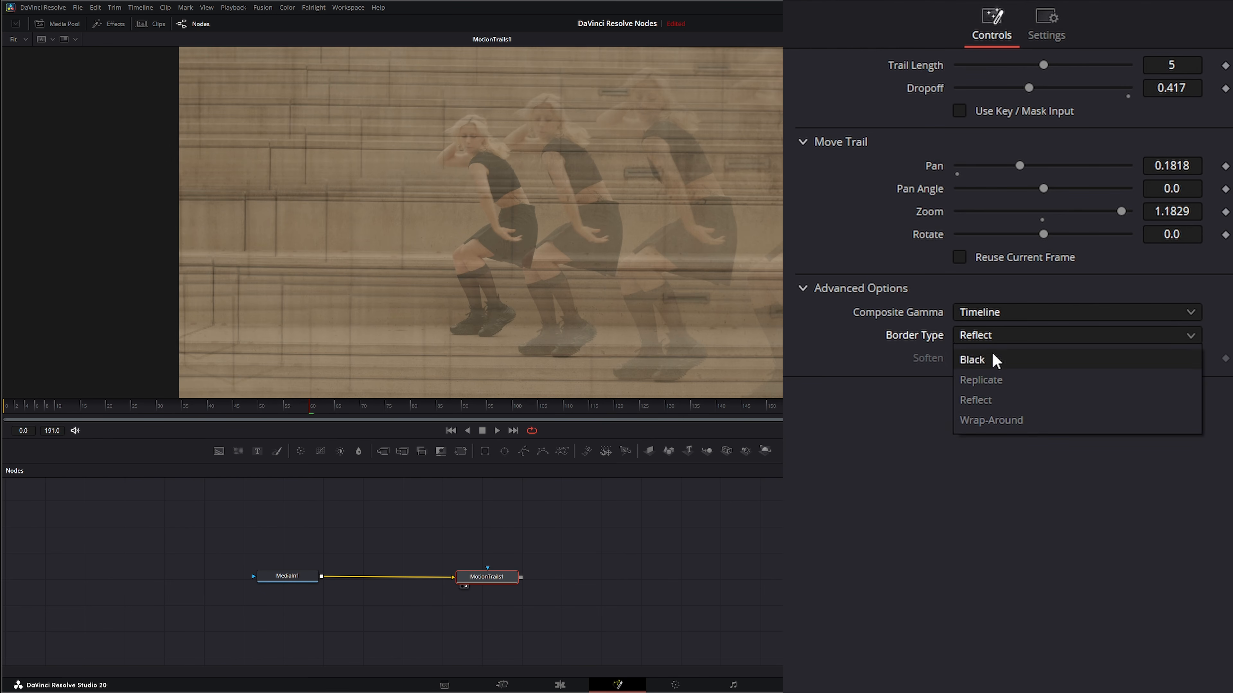
left_click(1011, 418)
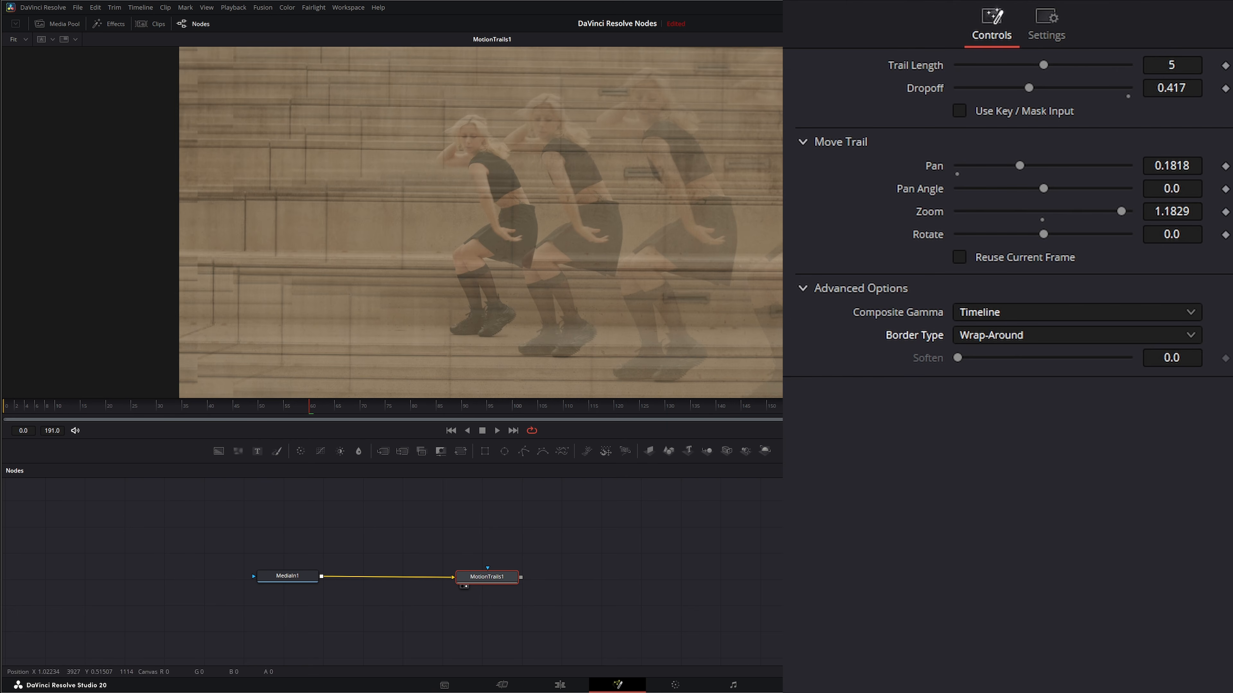
left_click(995, 340)
left_click(1002, 381)
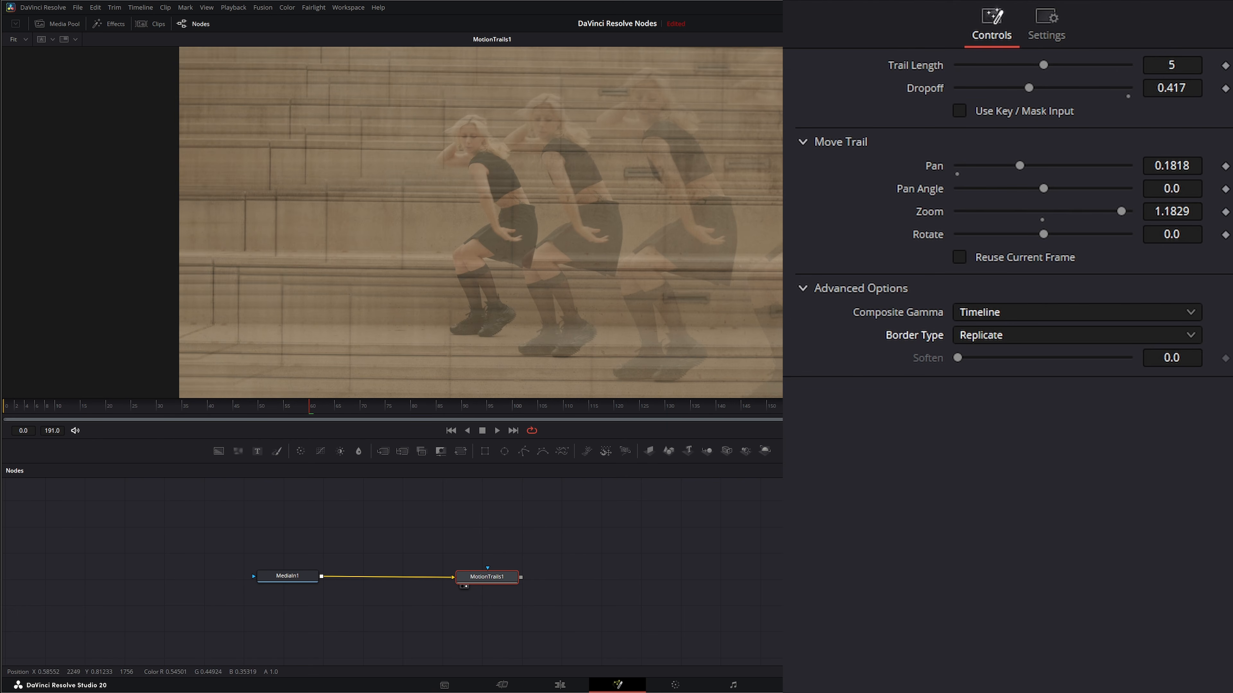
left_click(497, 431)
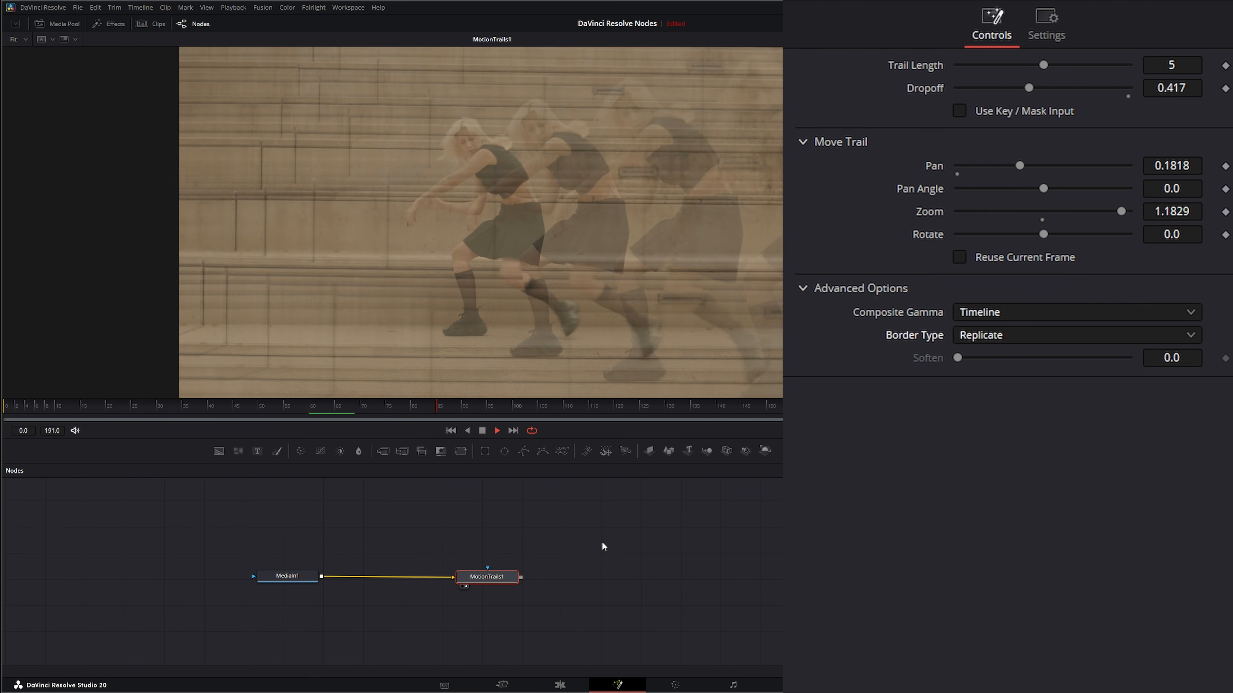